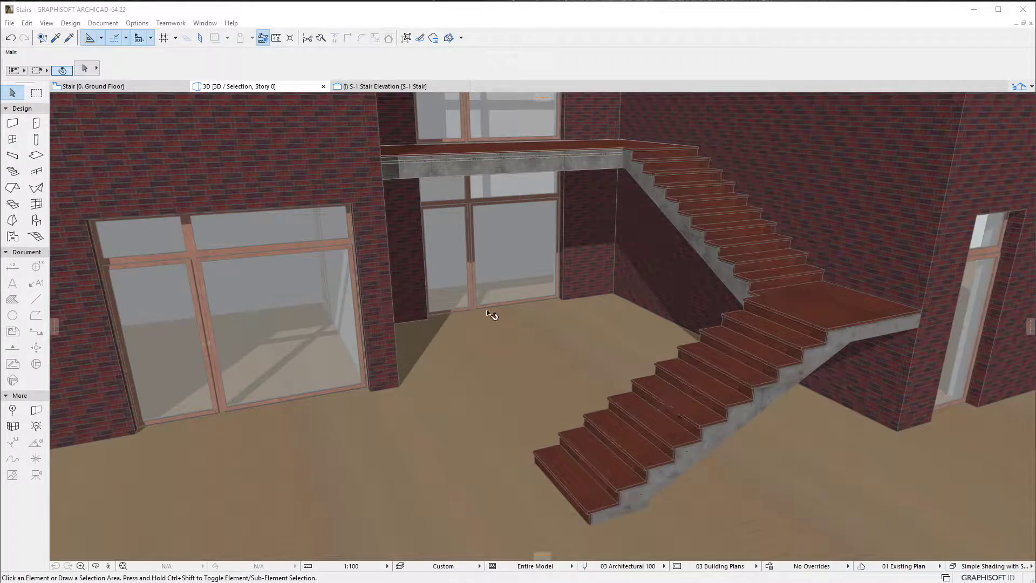
- Switch from the 3D view to the Stair [0. Ground Floor] plan
click(135, 88)
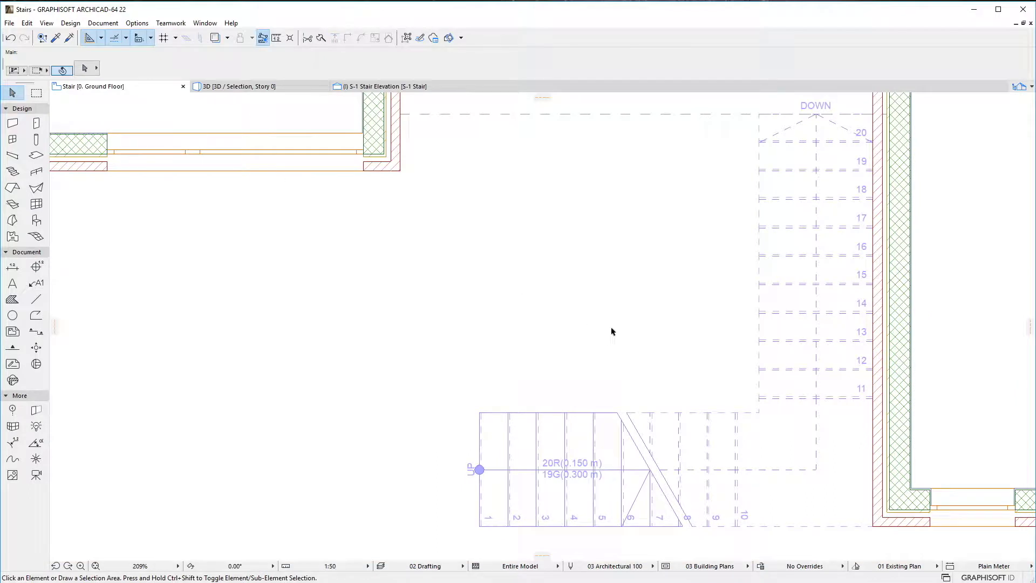
- Zoom in on the stair start and select the Level Dimension tool
scroll(609, 327, up, 2)
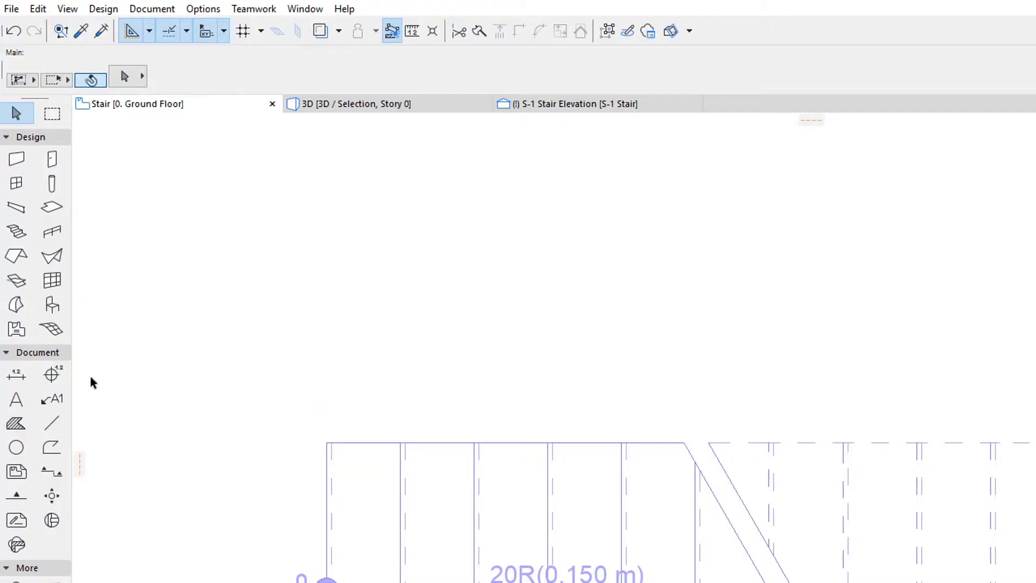
click(59, 376)
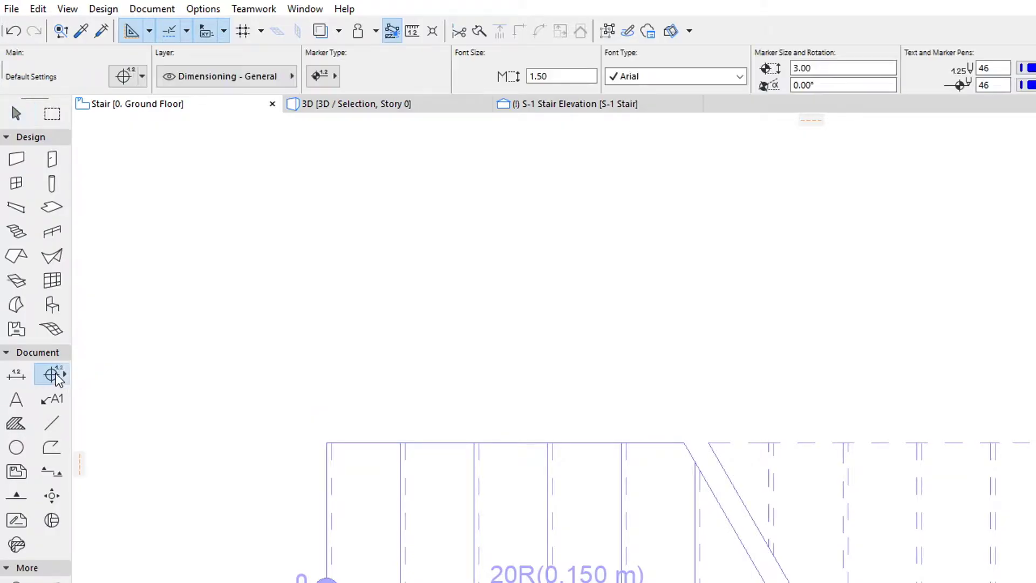
click(66, 375)
click(17, 113)
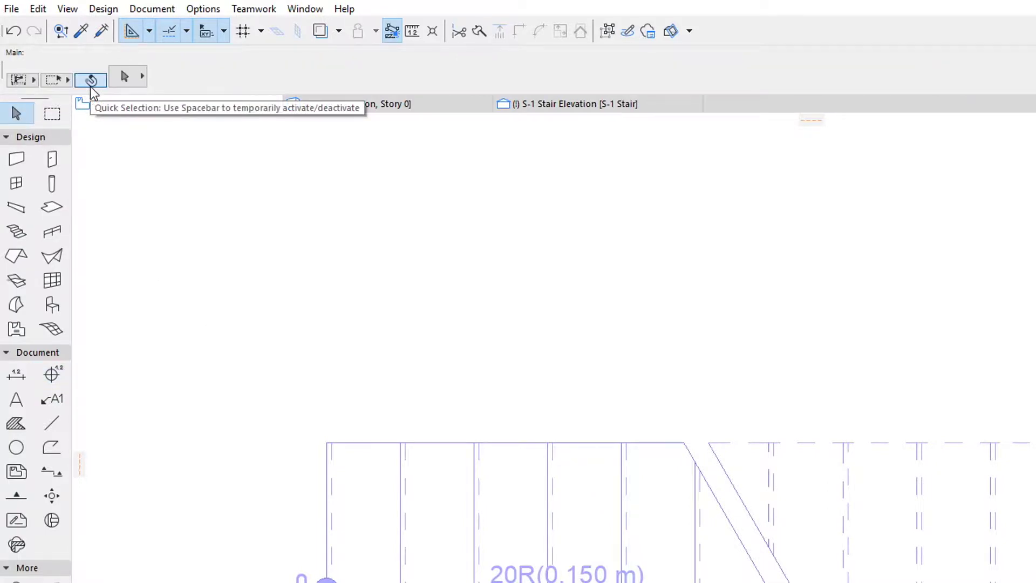
click(54, 376)
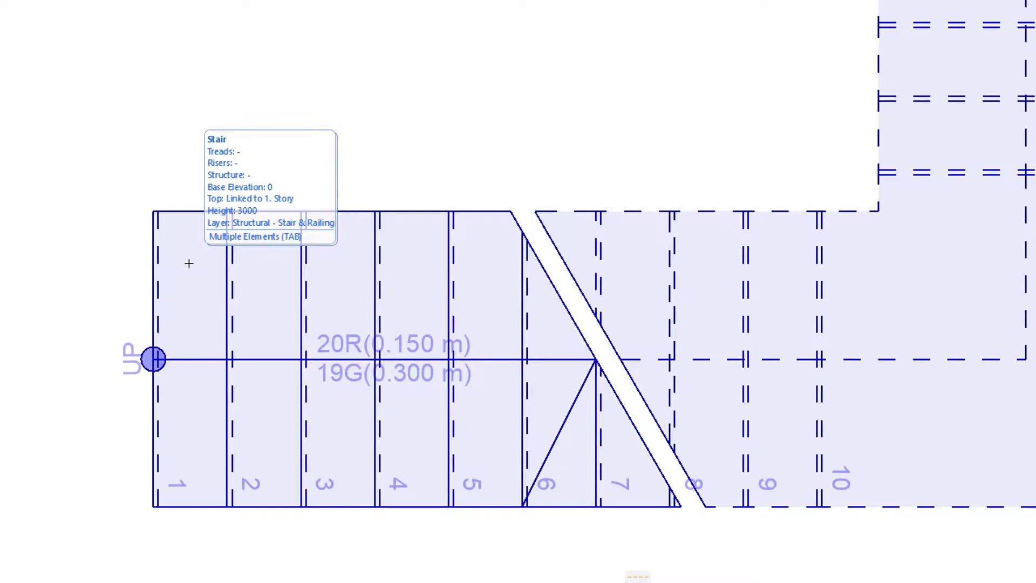
- Target the treads and place level markers of +0.150 on tread 1 and +1.200 on tread 8
key(Tab)
key(Tab)
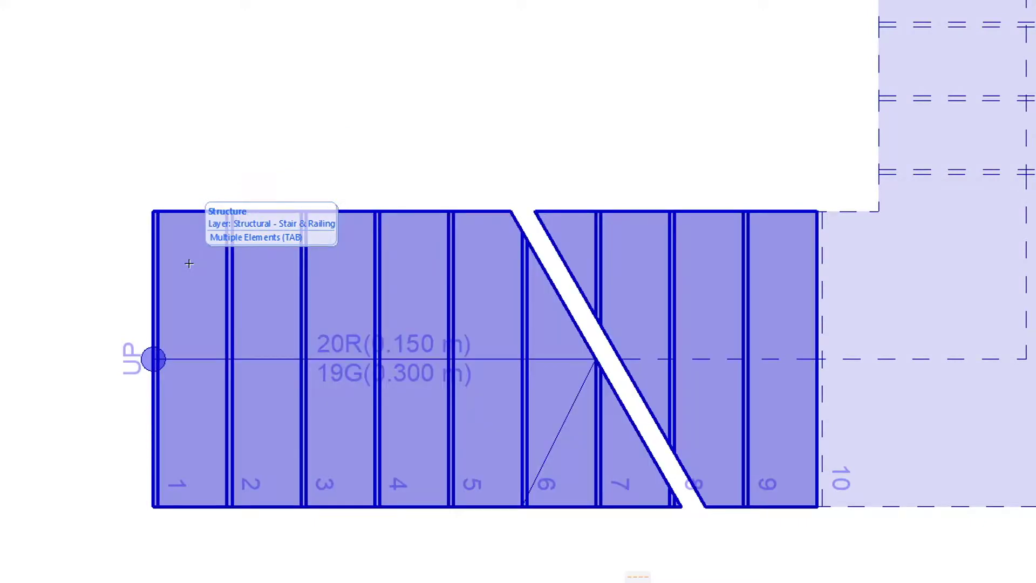
key(Tab)
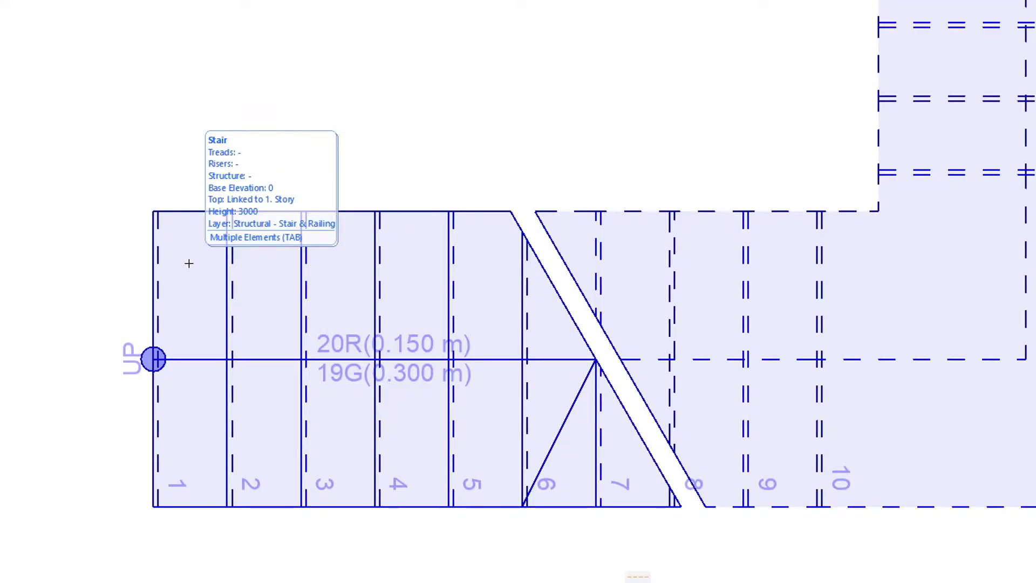
key(Tab)
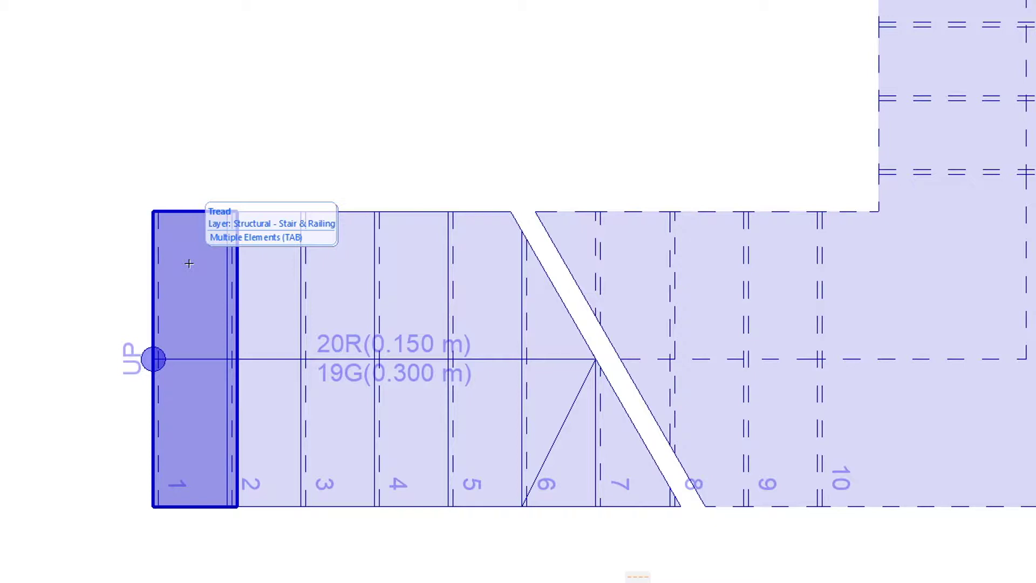
click(189, 263)
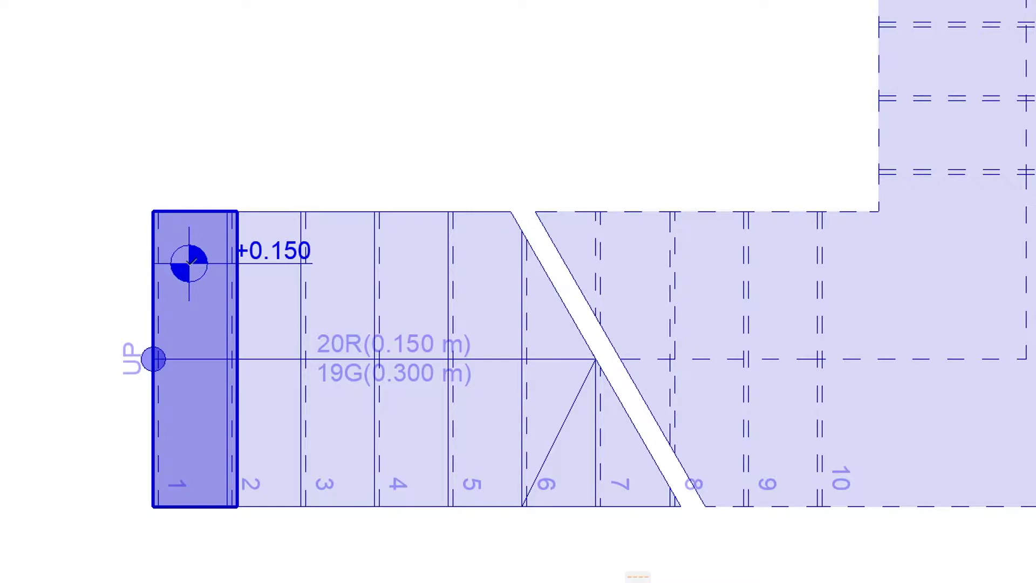
click(708, 267)
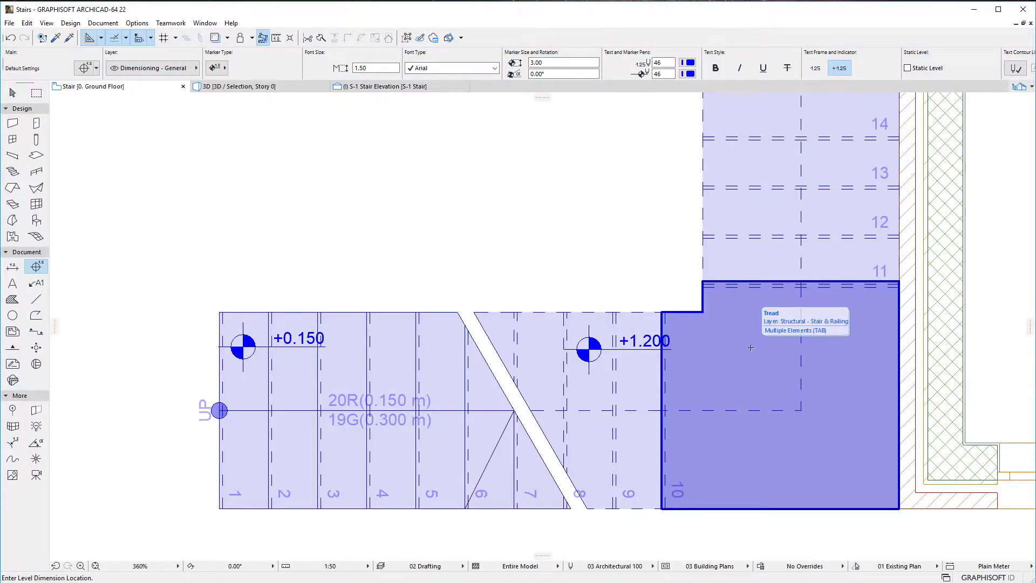
- Mark the landing at +1.500, then at +1.450 with the Structural level dimension variant
click(750, 347)
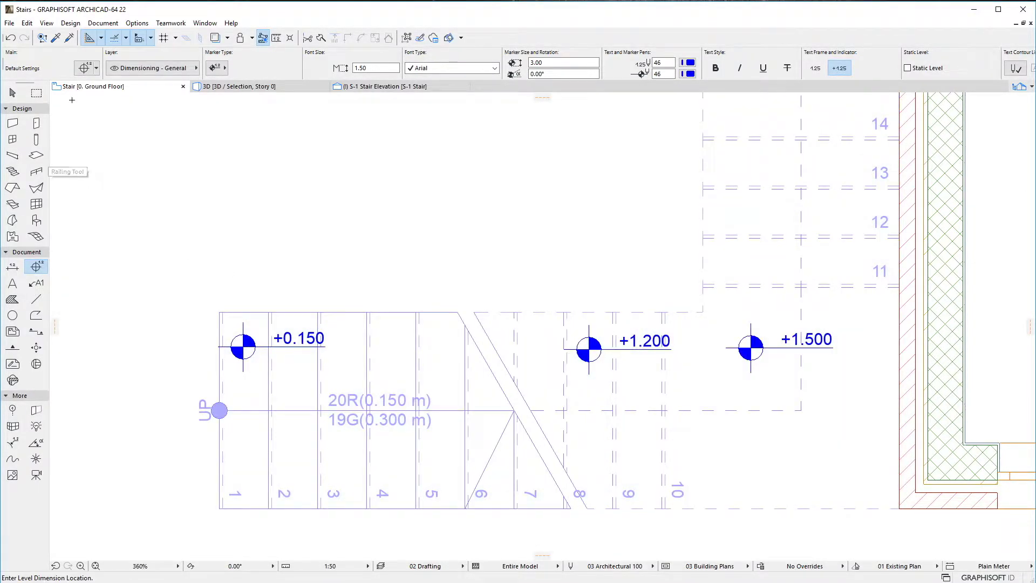
click(97, 67)
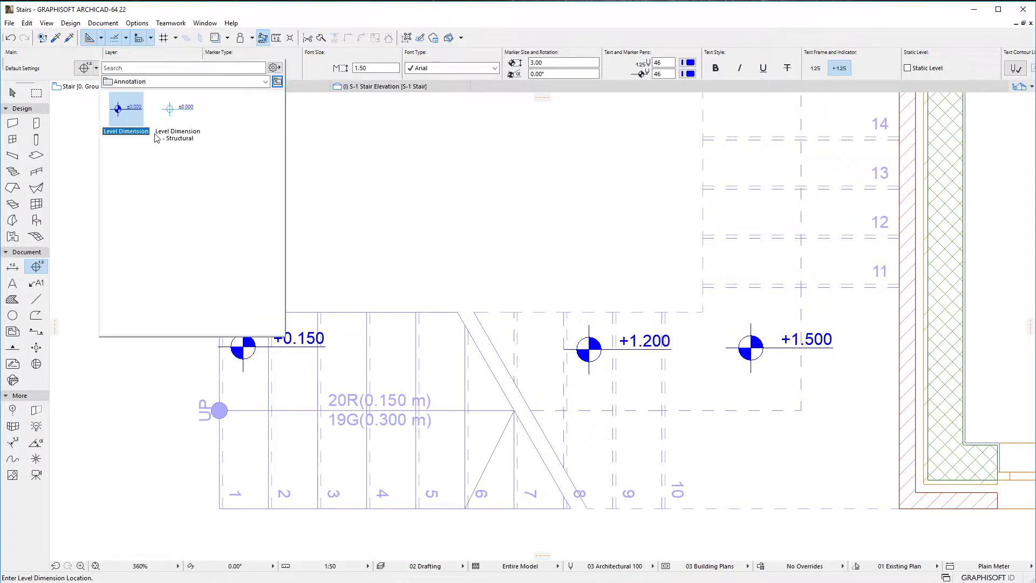
click(174, 102)
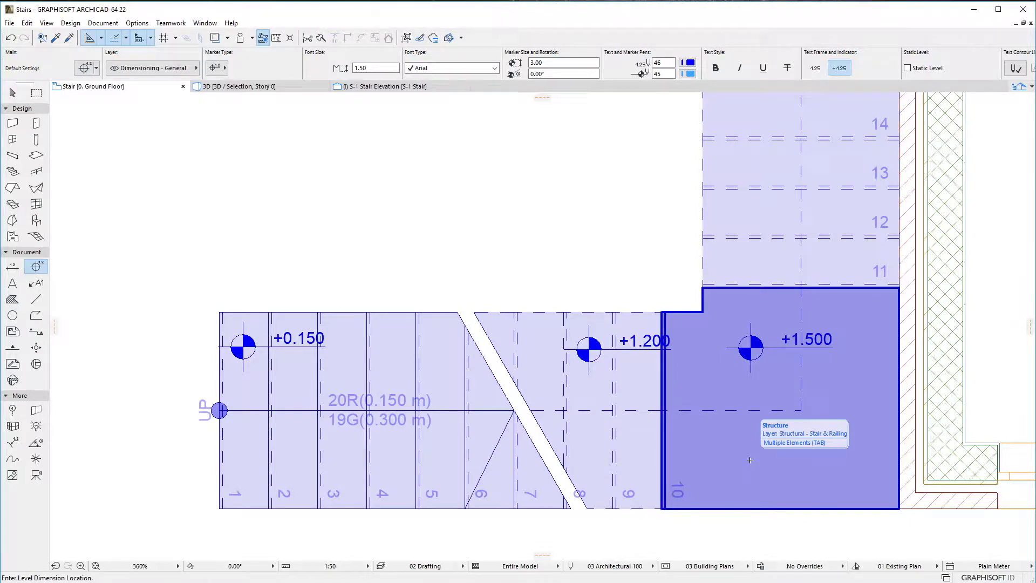
click(749, 460)
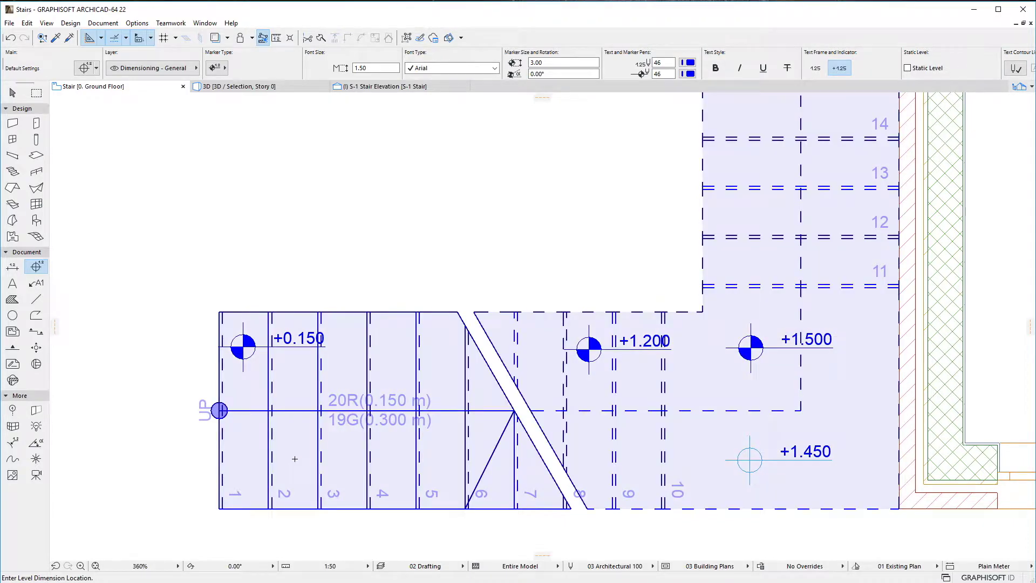
- Place +1.300 structure markers on treads 2 and 9, then open the S-1 Stair Elevation
key(Tab)
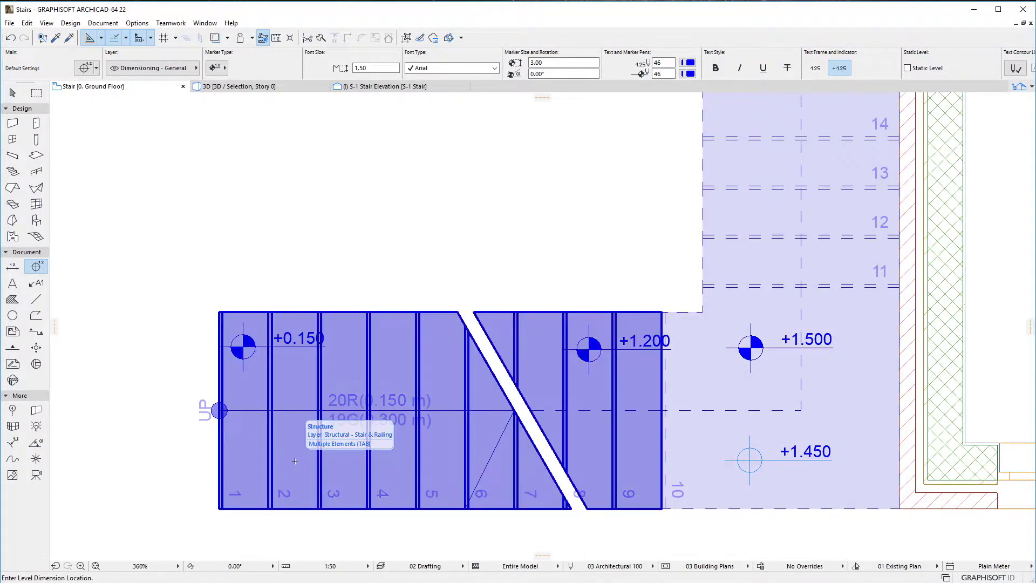
click(295, 461)
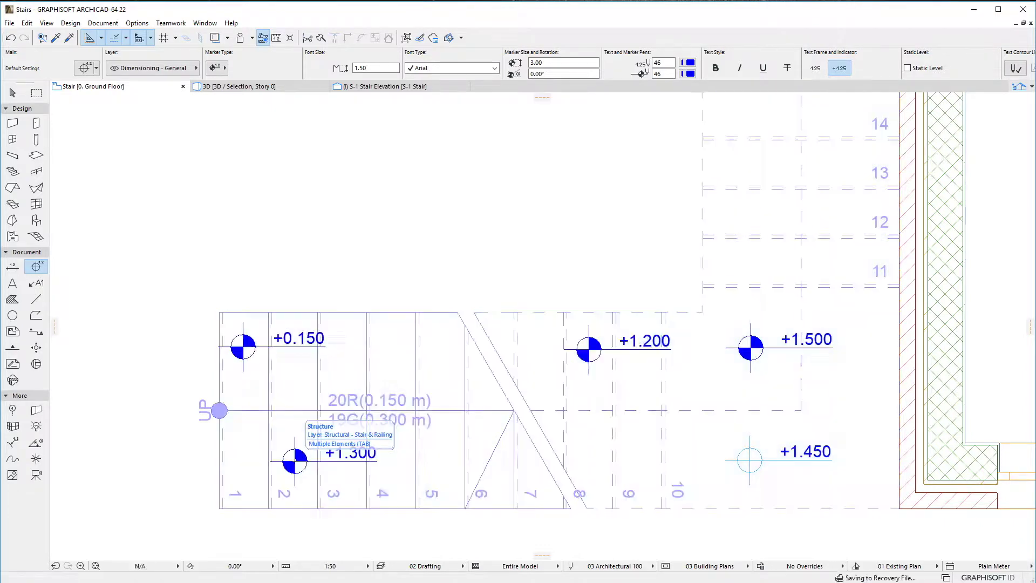
key(Tab)
click(591, 460)
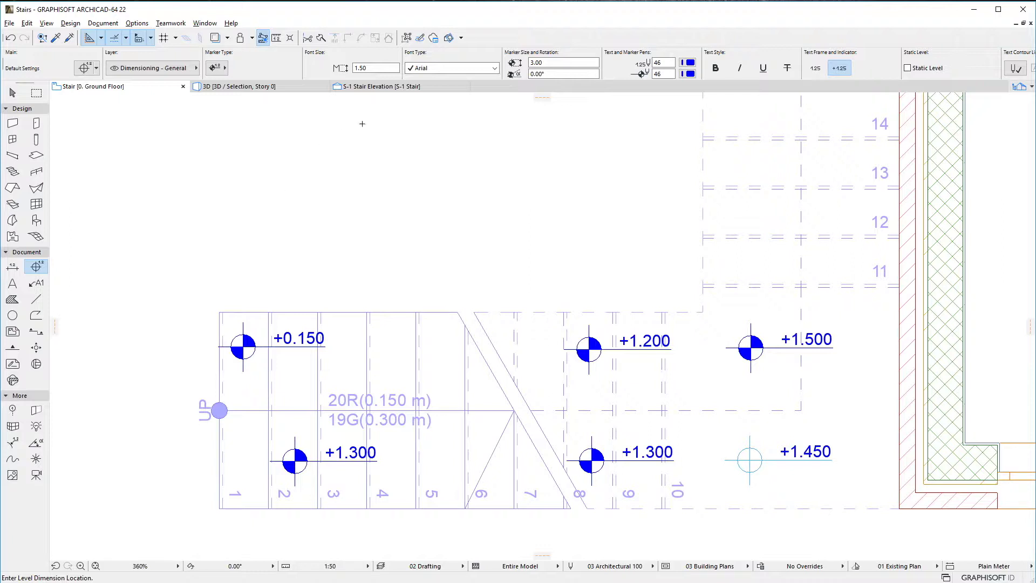
click(418, 87)
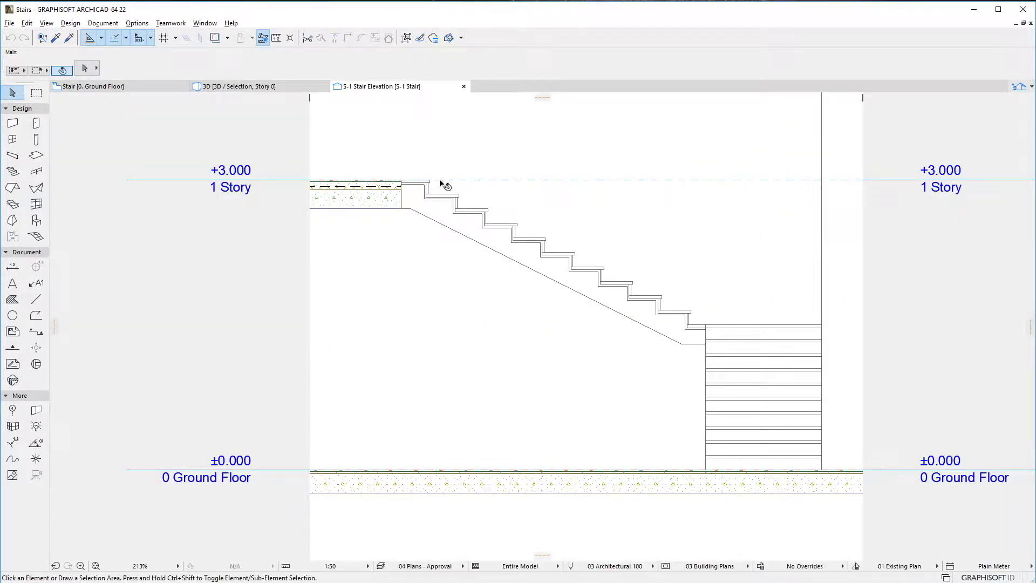
- Select the whole stair in the S-1 elevation and start Label Components of Selected Elements
click(457, 233)
click(457, 234)
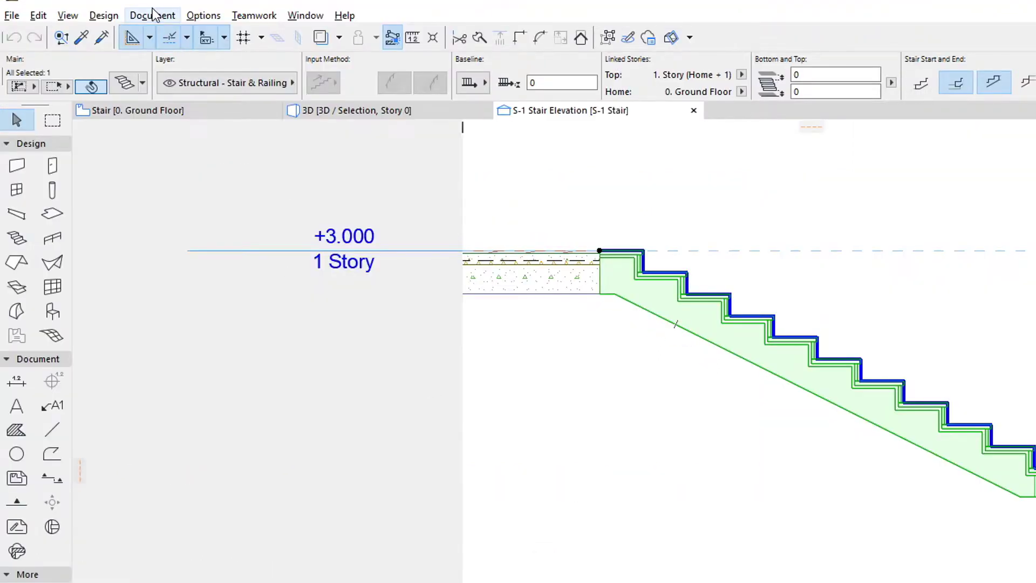
click(104, 23)
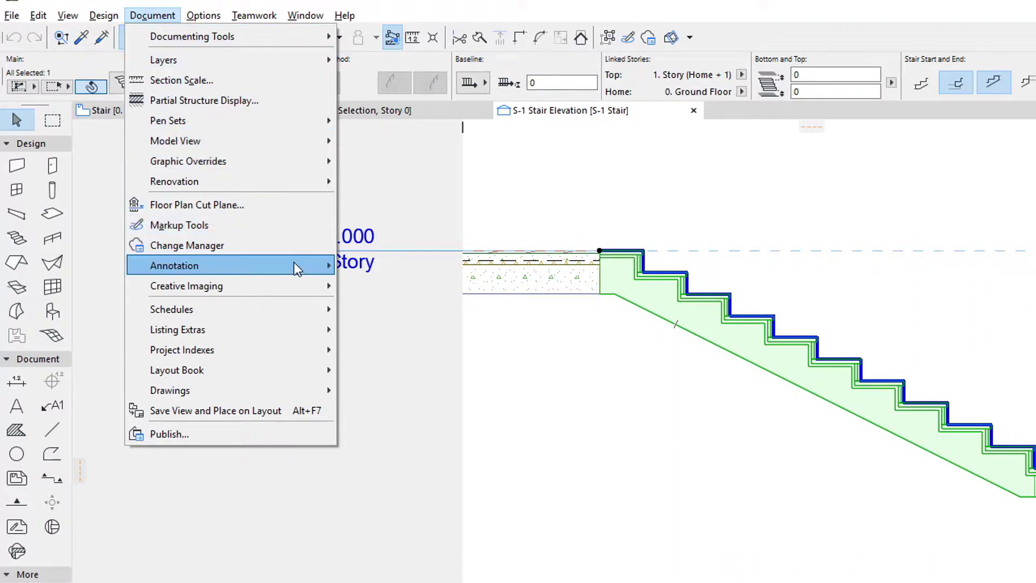
mouse_move(294, 263)
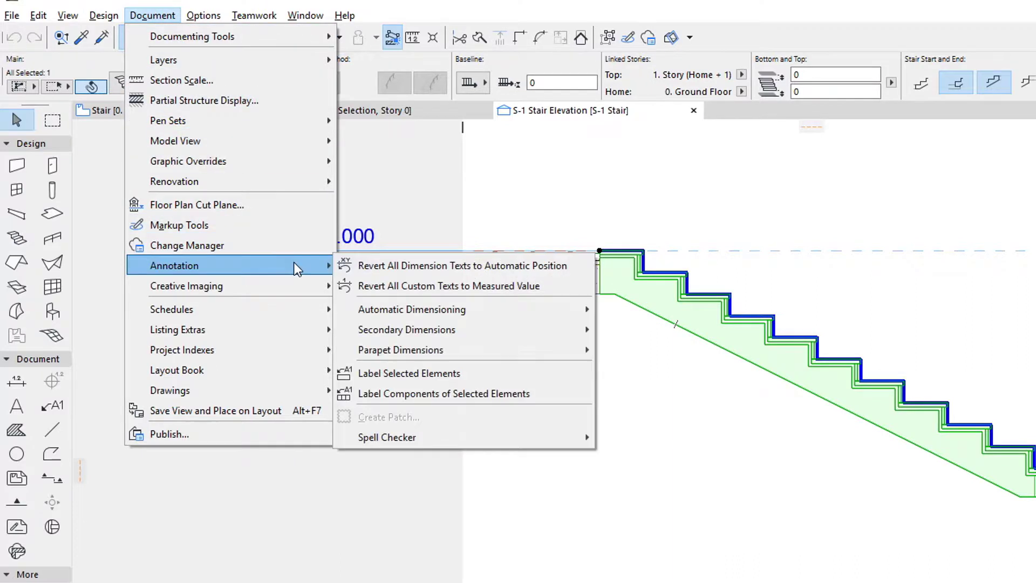
click(545, 397)
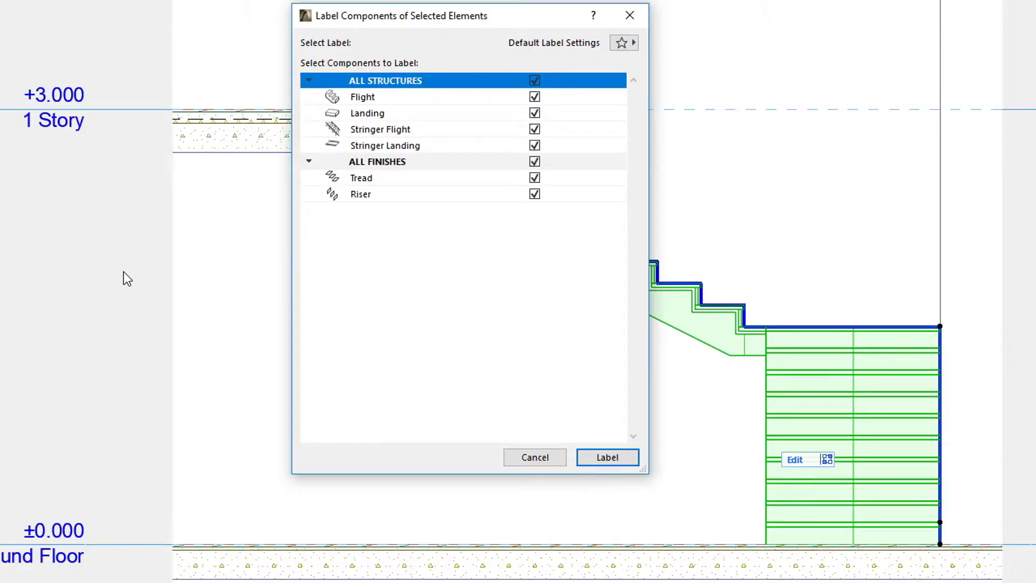
- Label only the treads with the 'Label - Stair Tread Step Index' favorite, numbering them 1 to 20
click(534, 81)
click(534, 194)
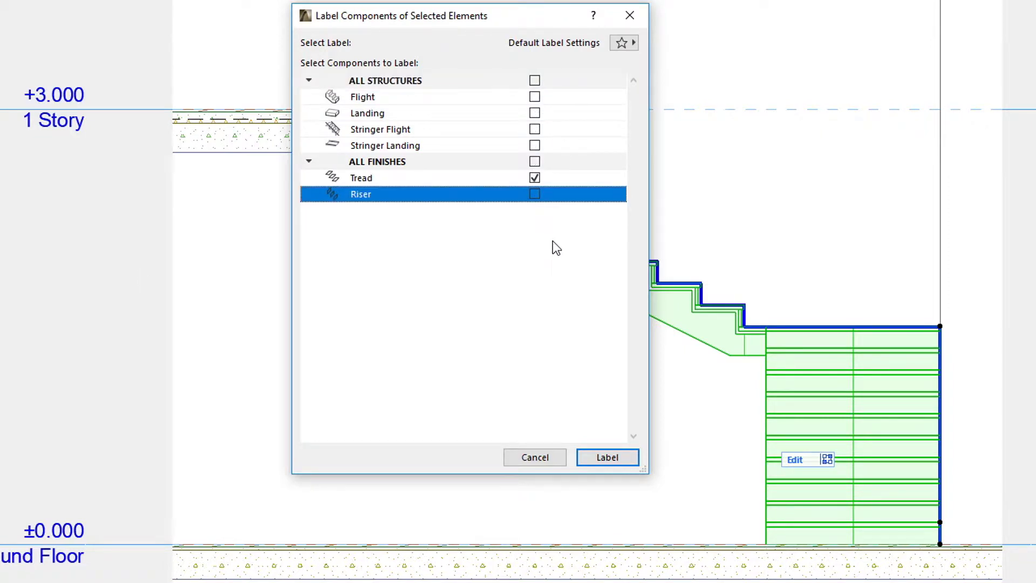
click(634, 44)
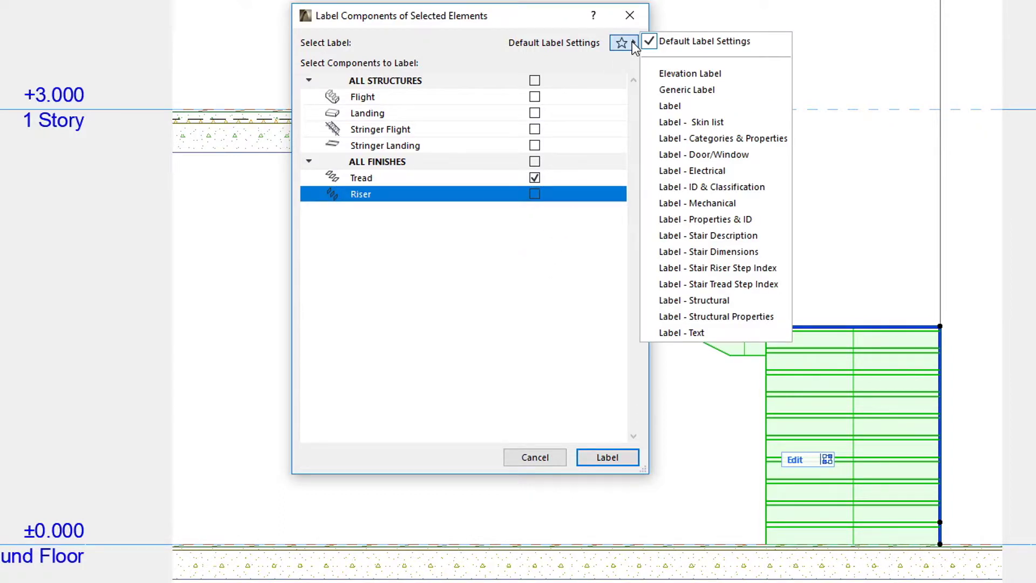
click(783, 286)
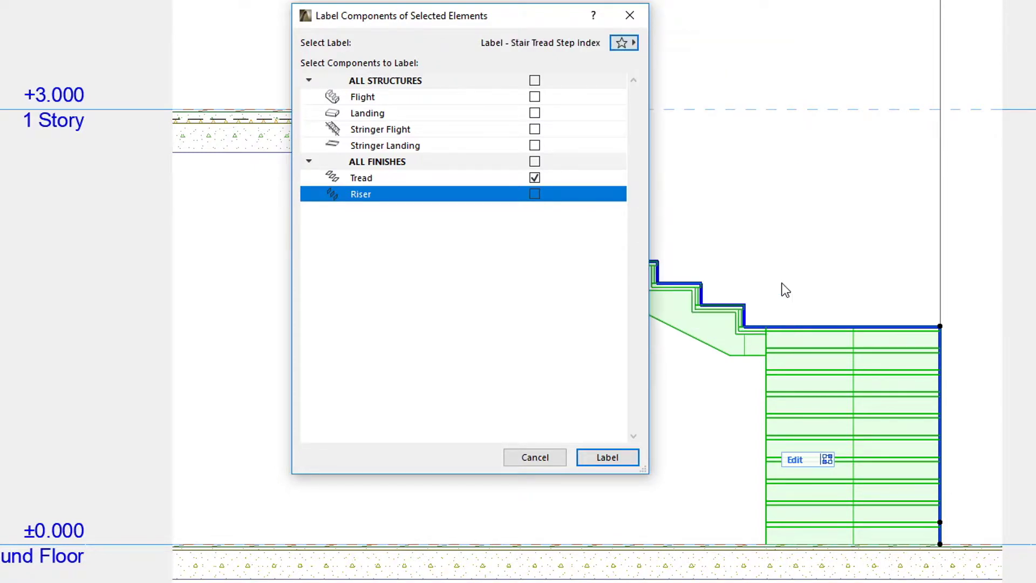
click(628, 462)
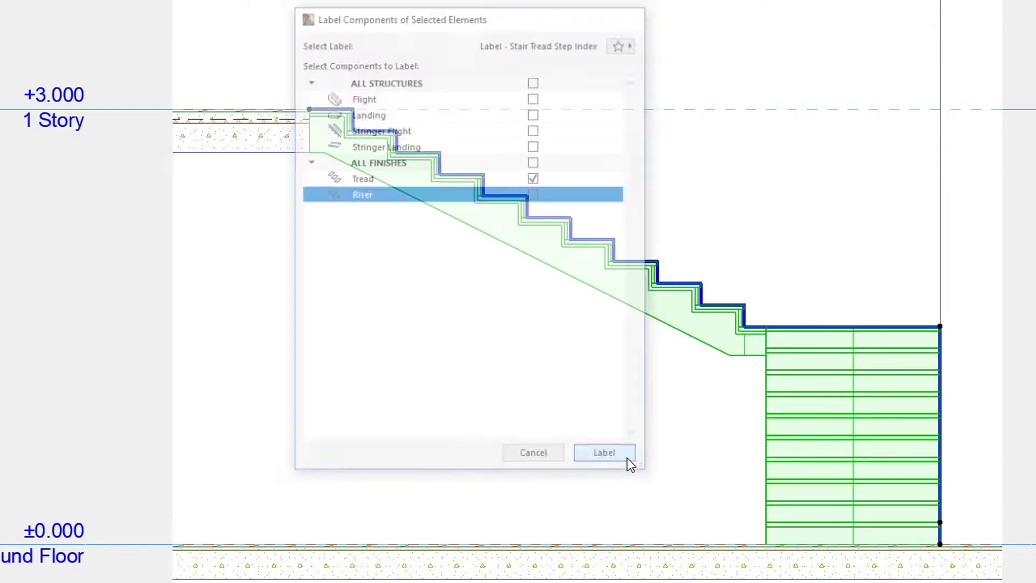
click(90, 312)
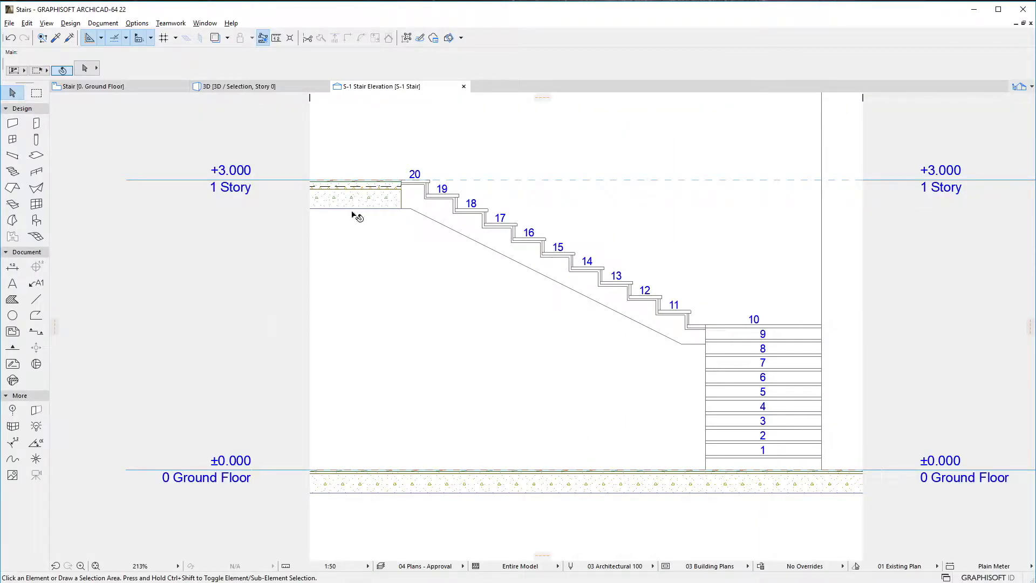
click(414, 174)
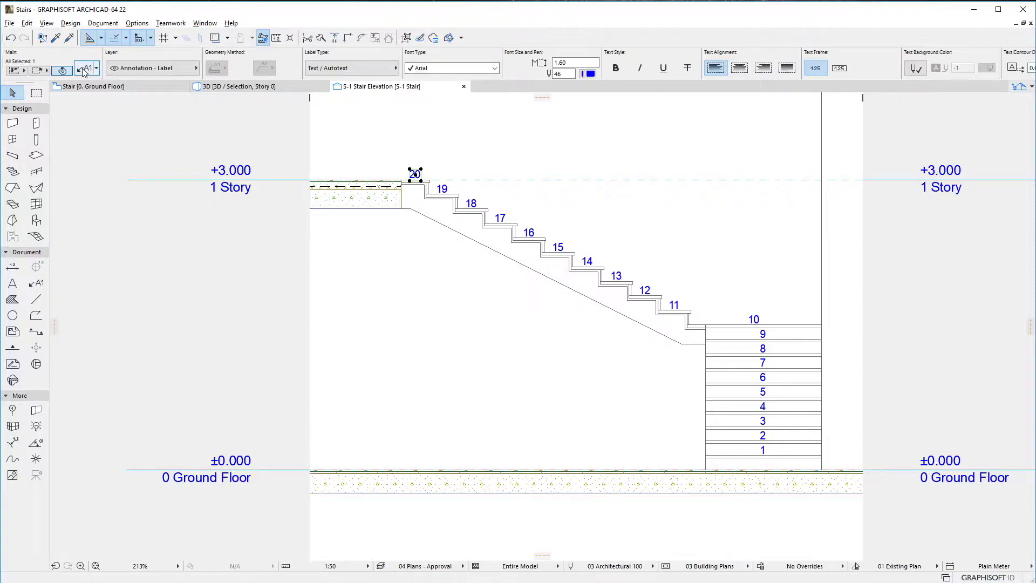
click(84, 70)
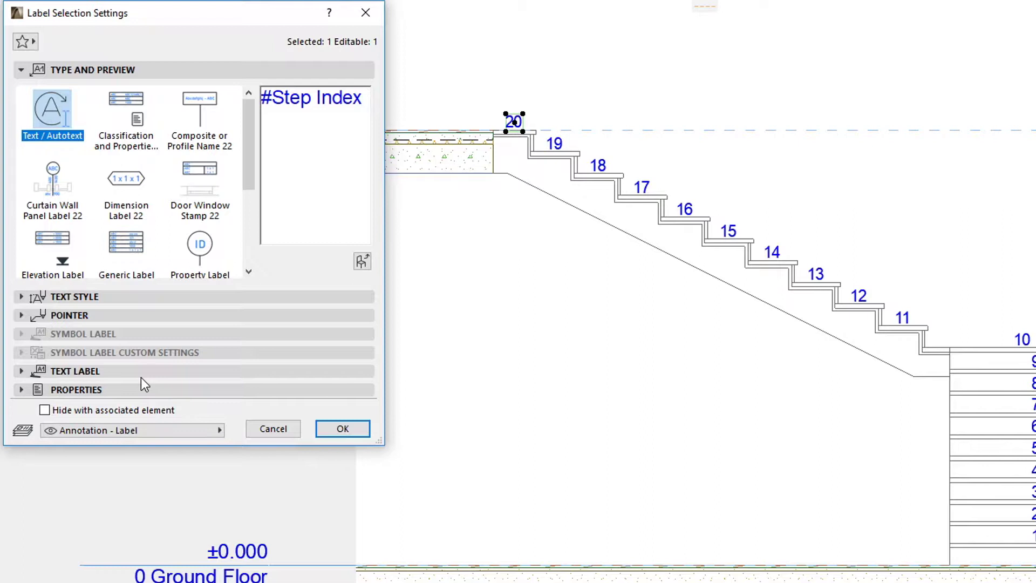
click(141, 370)
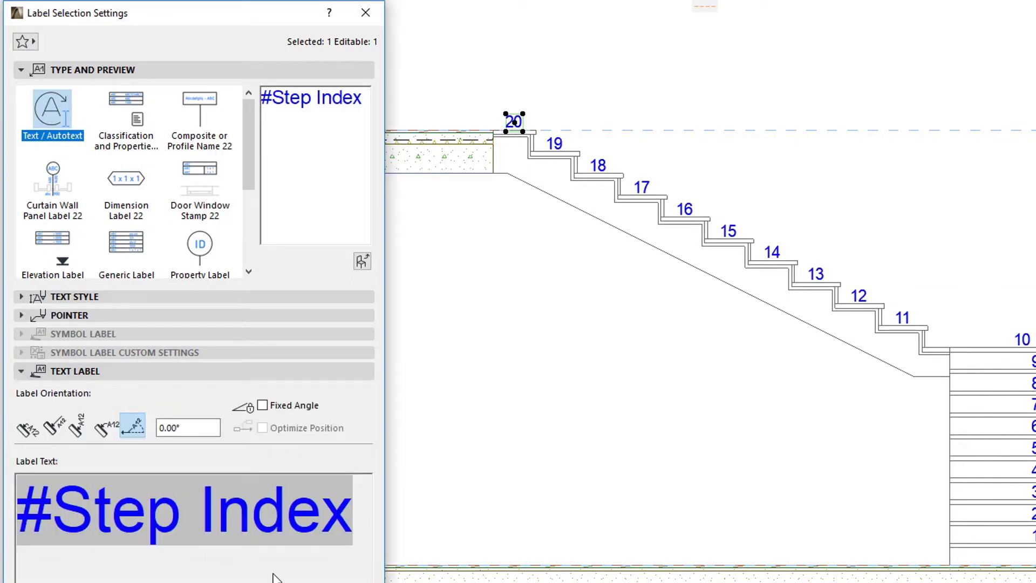
click(335, 580)
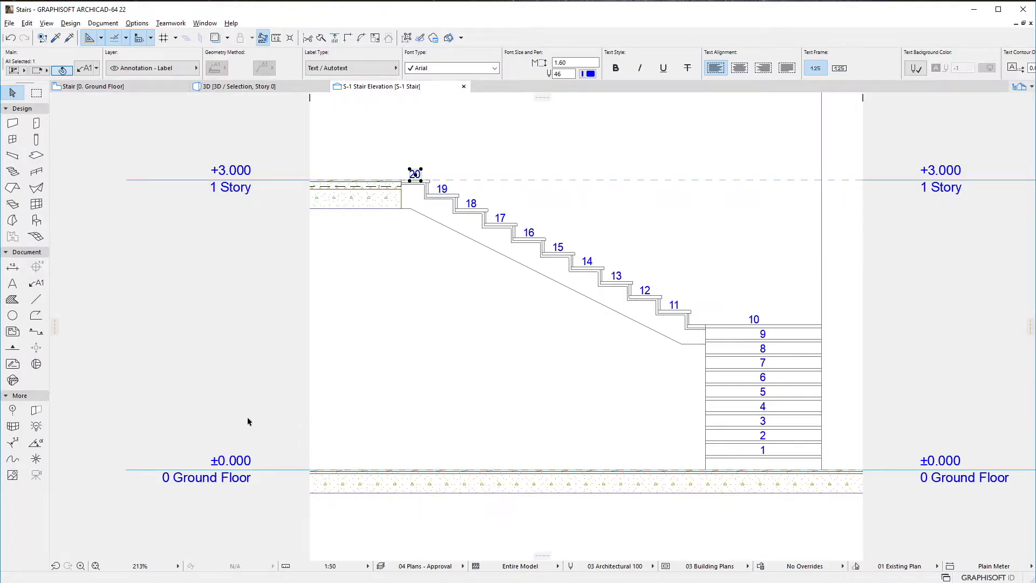
- Undo the tread labels and reopen Label Components for the selected stair
key(ctrl+z)
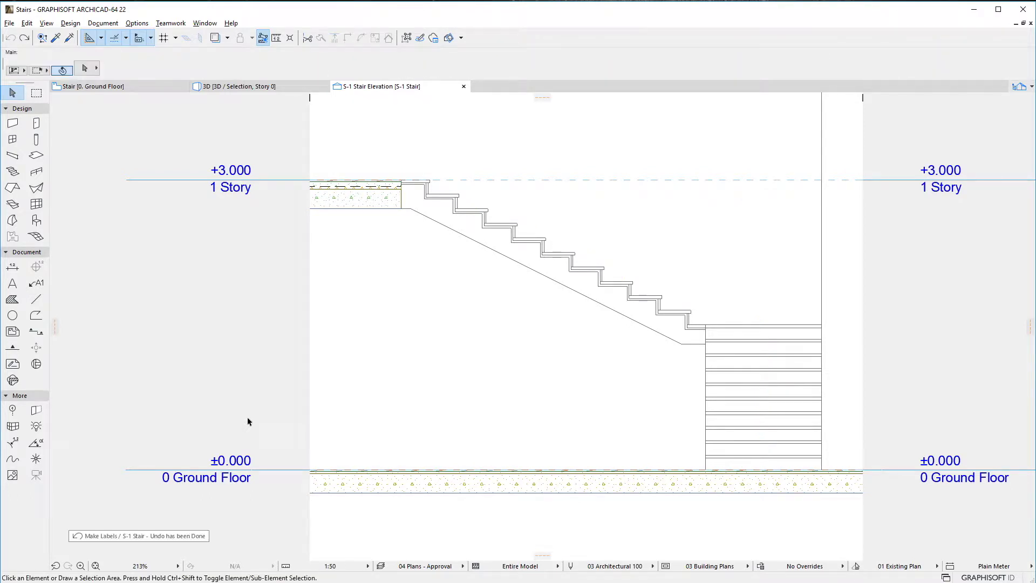
click(502, 255)
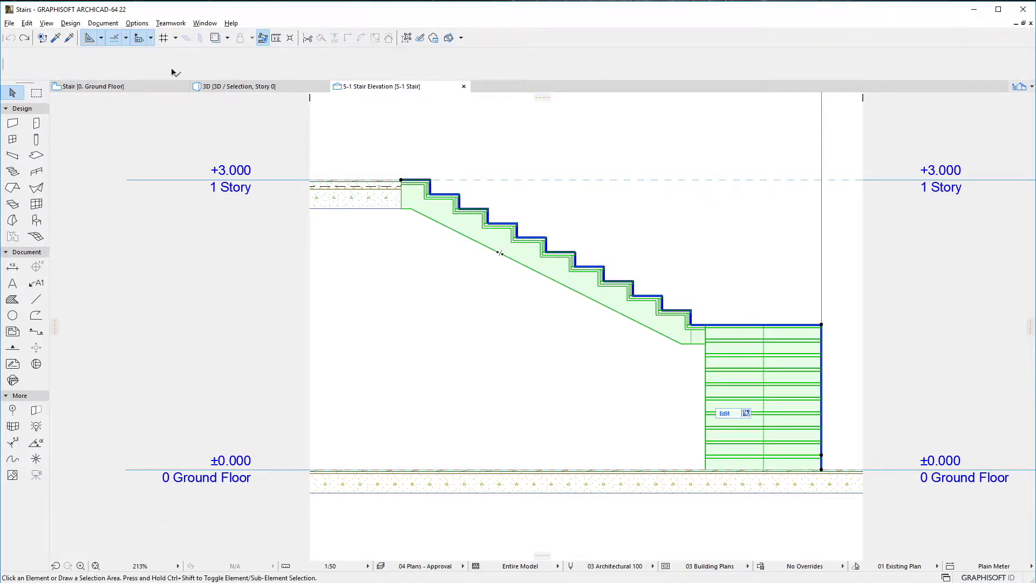
click(102, 22)
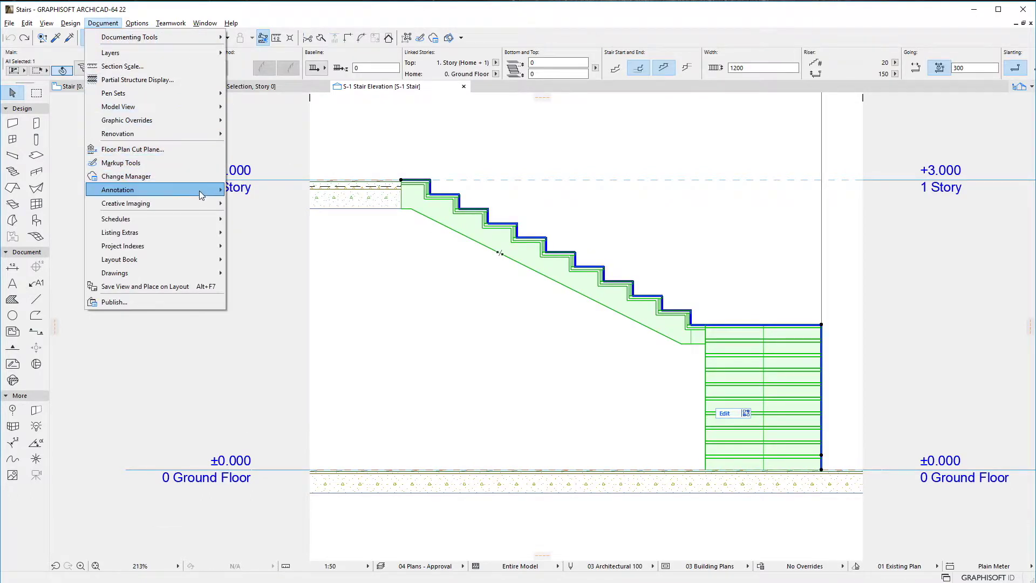
mouse_move(206, 191)
click(370, 274)
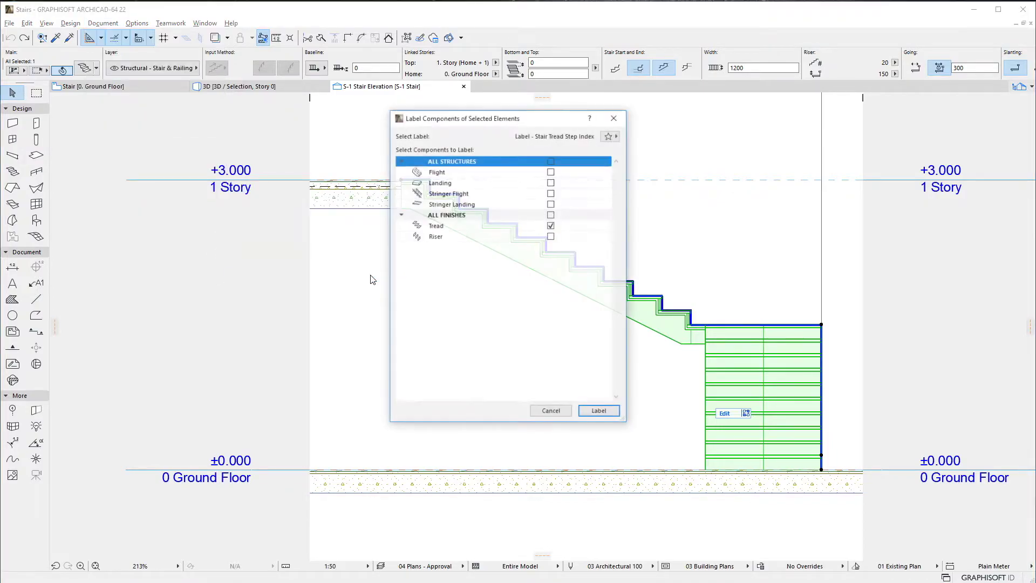
- Label only the risers with the Riser Step Index favorite, numbered 1 to 20
click(551, 236)
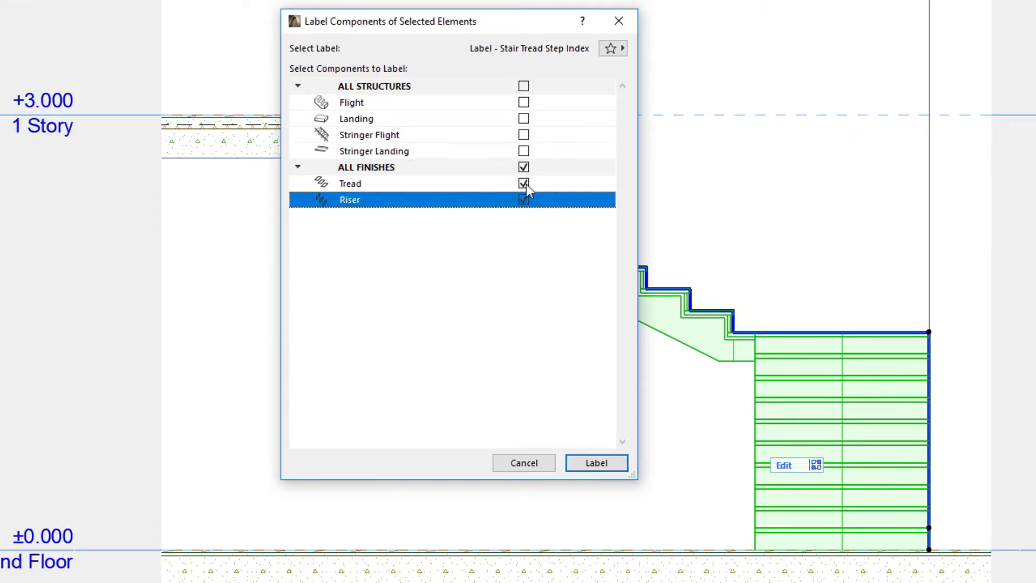
click(523, 183)
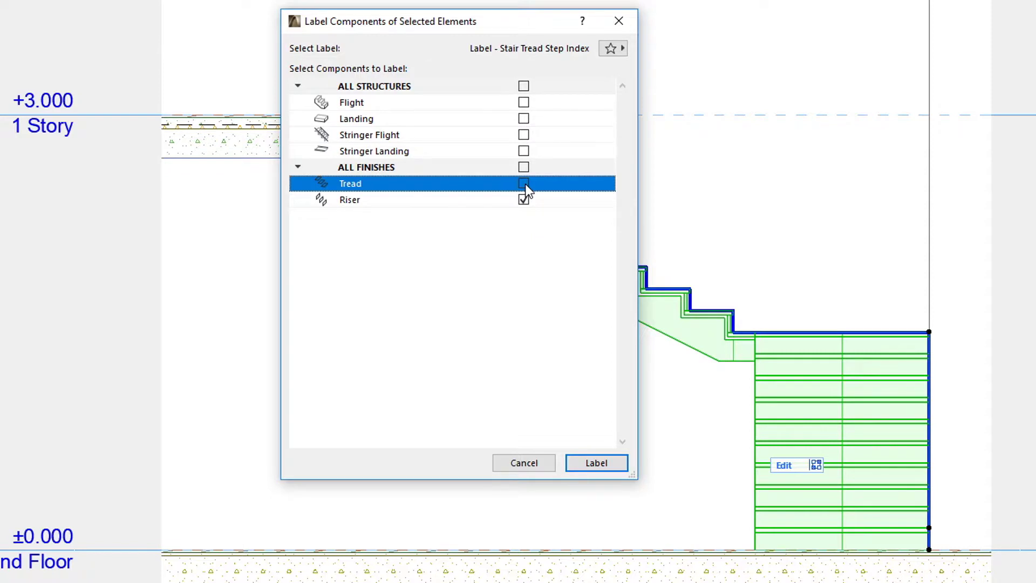
click(611, 47)
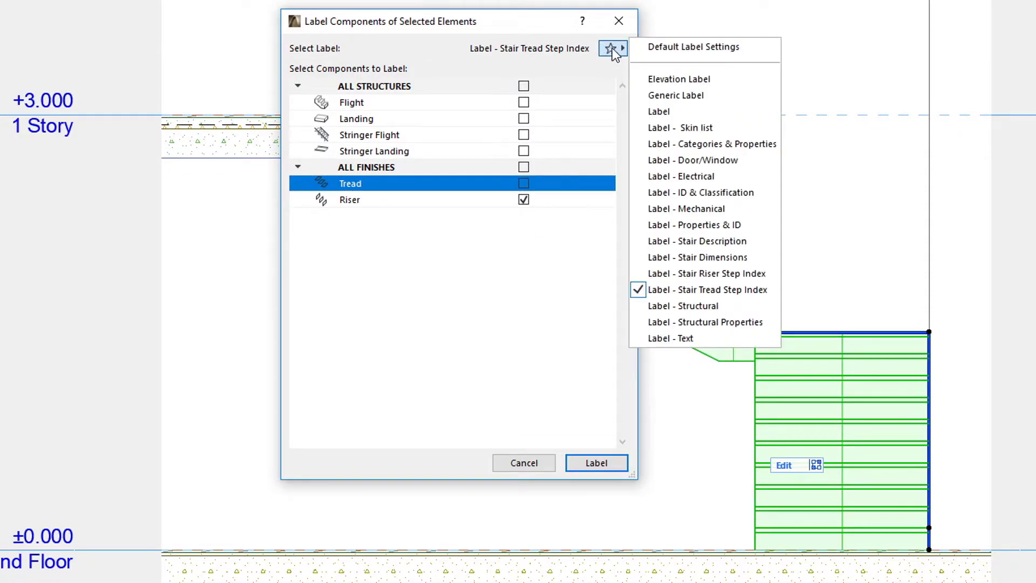
click(775, 275)
click(613, 461)
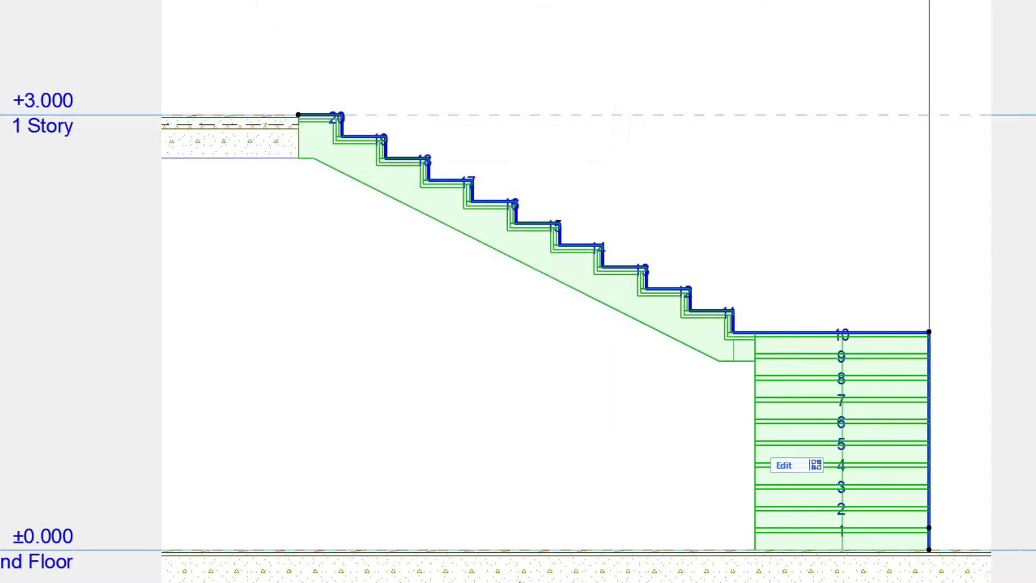
- Set the Label tool defaults to the Stair Description Label preset
click(88, 435)
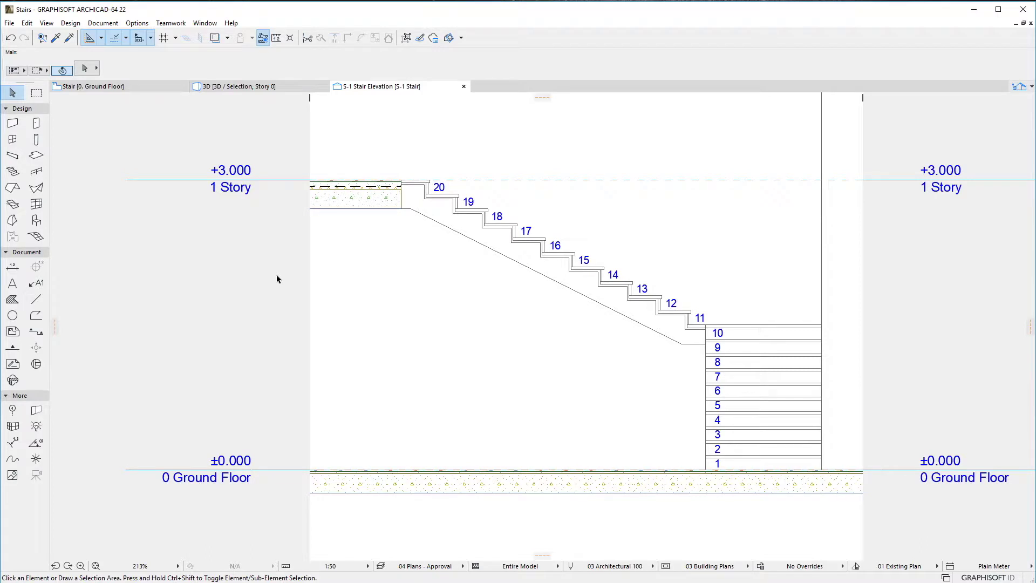
click(35, 286)
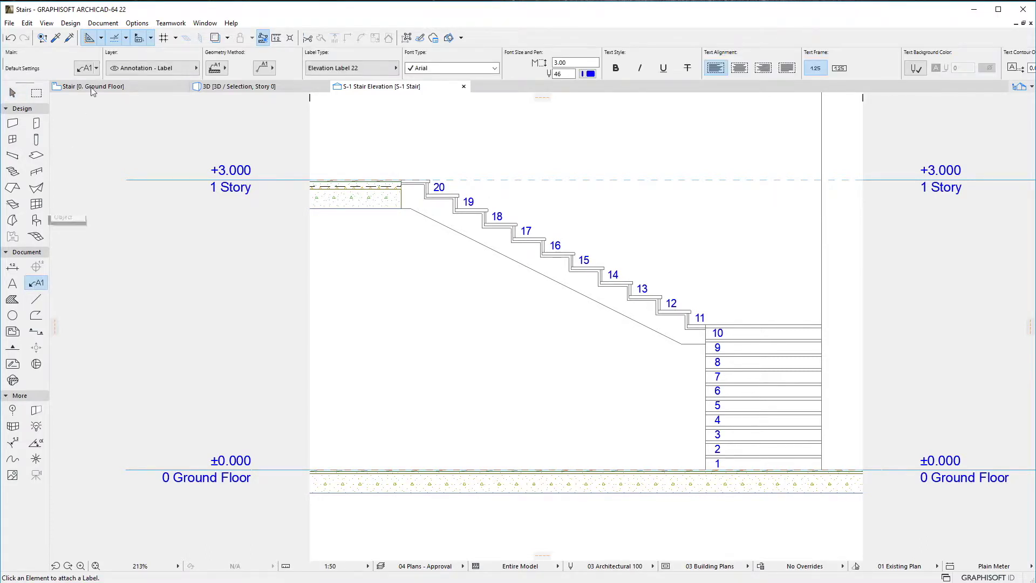
click(85, 68)
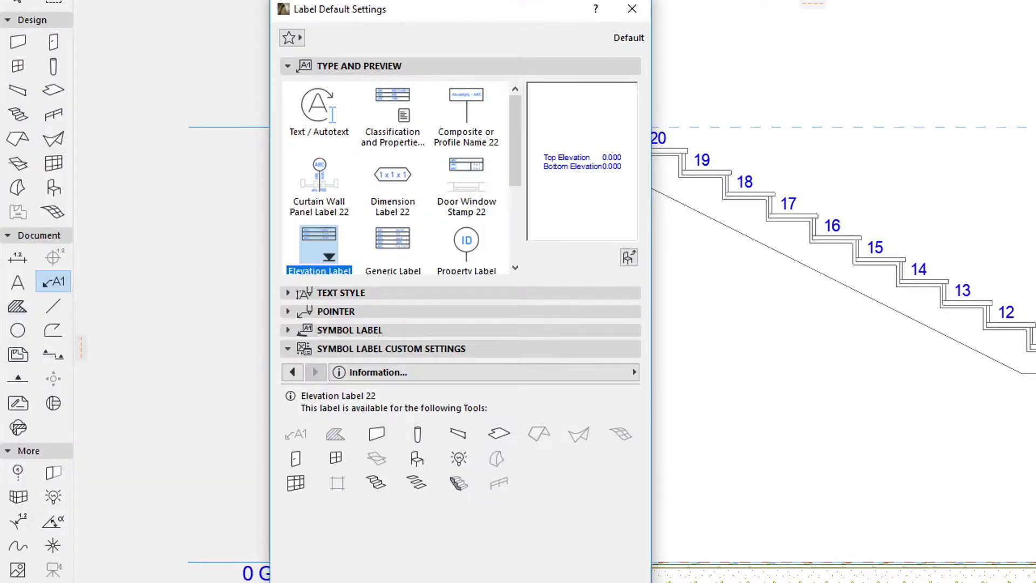
click(291, 39)
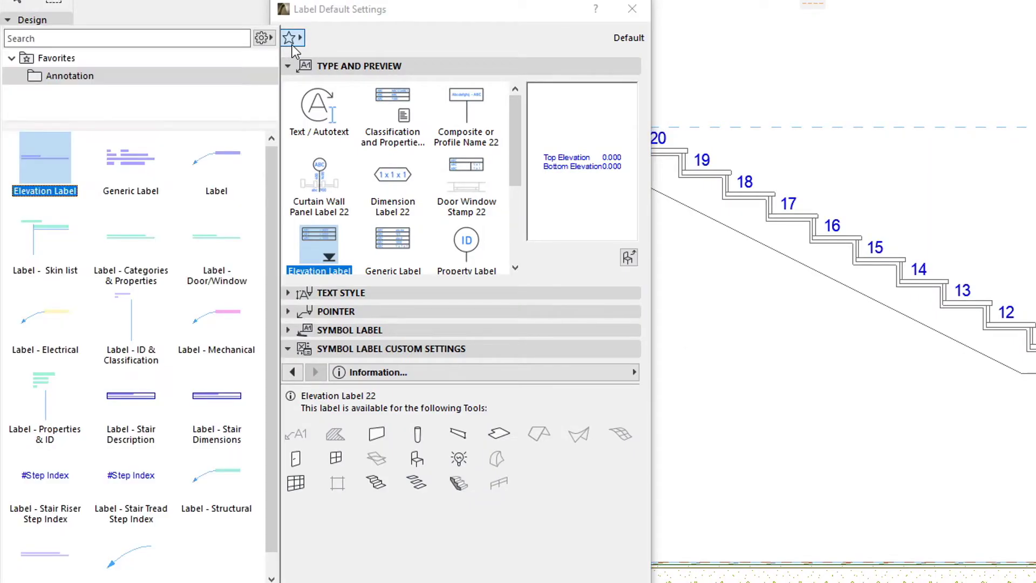
click(136, 392)
double_click(135, 390)
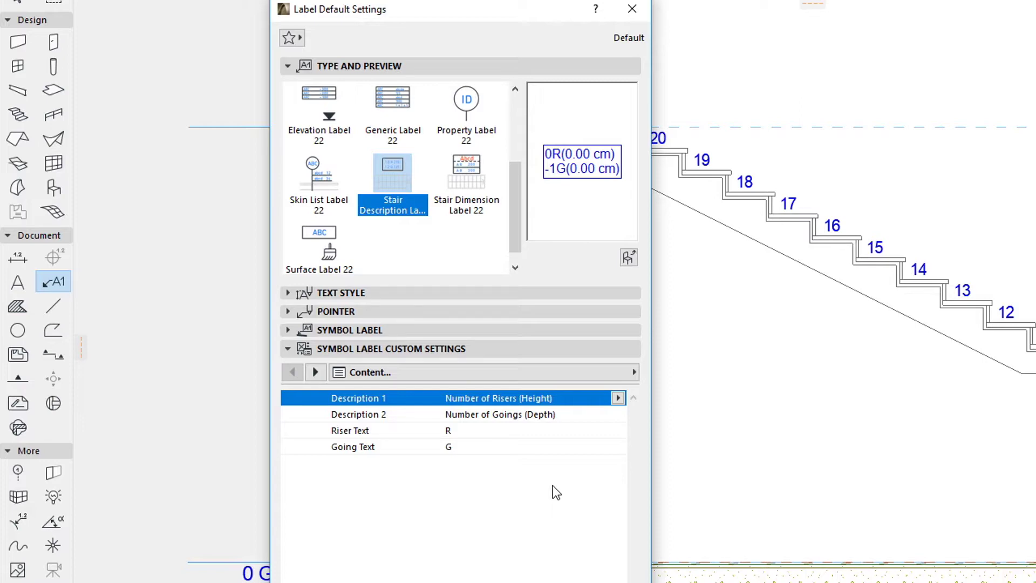
key(Return)
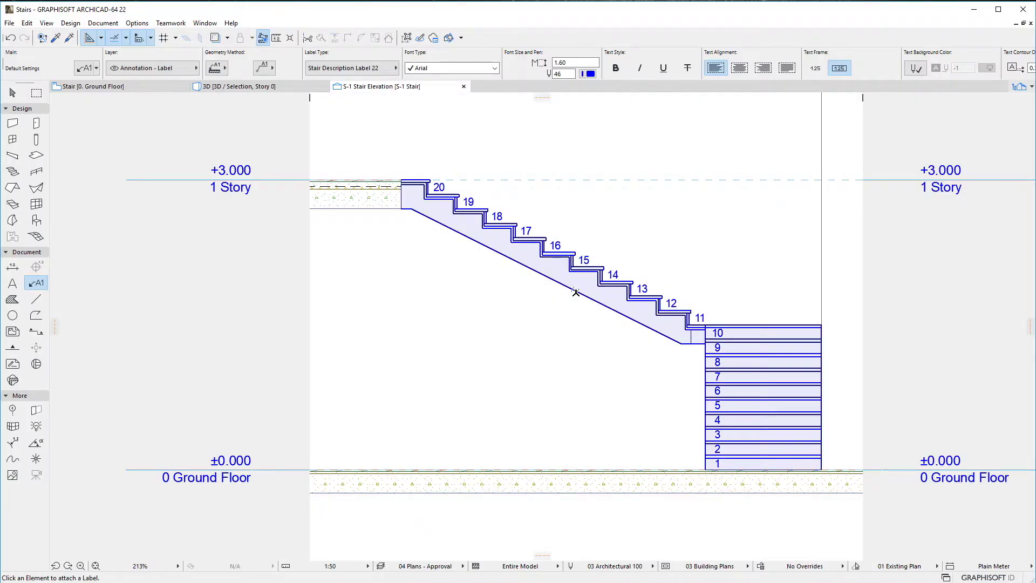
- Attach the 20R(15.00 cm) 19G(30.00 cm) description label to the stair above riser 10
click(576, 292)
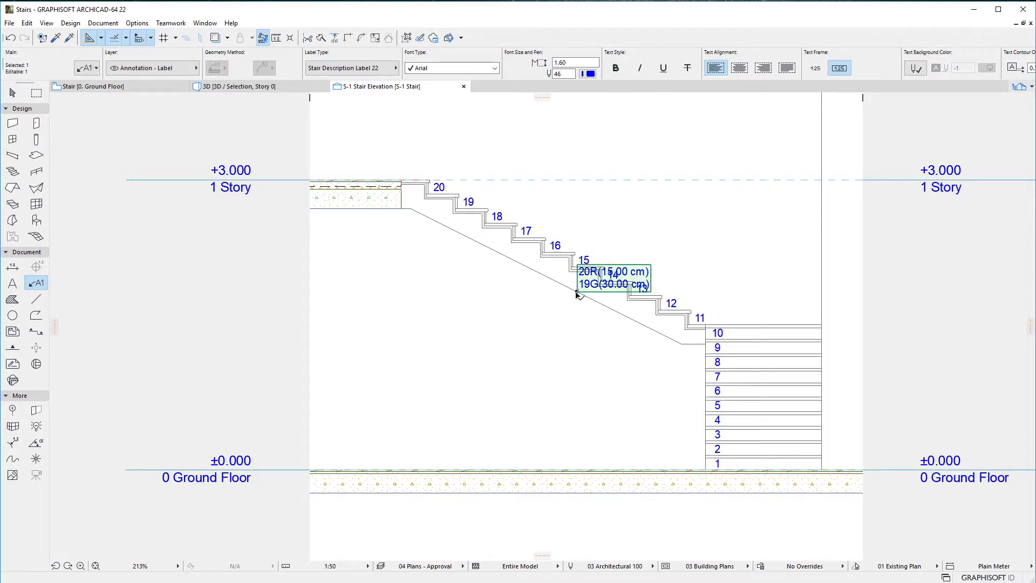
drag(576, 292, 745, 323)
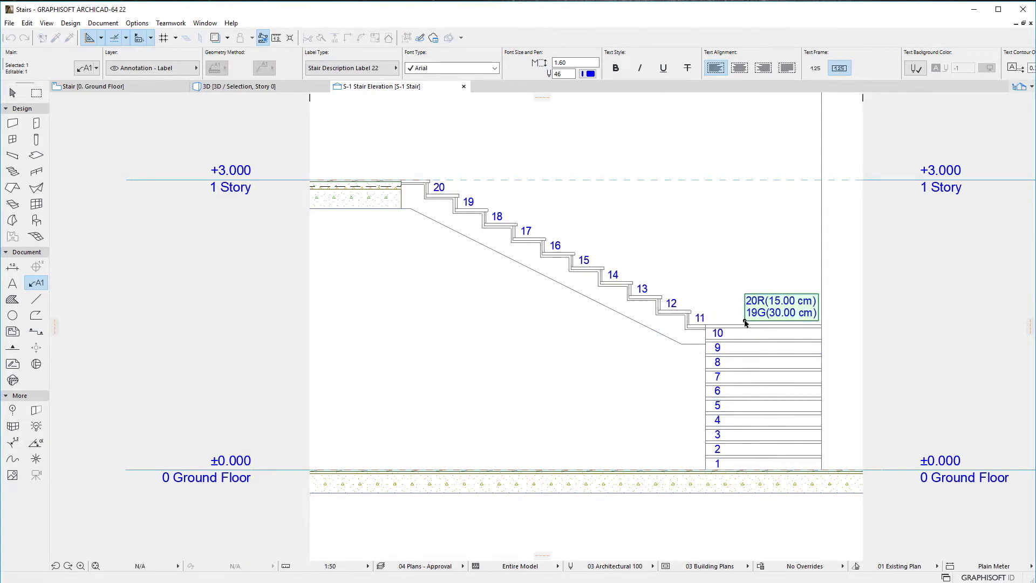
key(Escape)
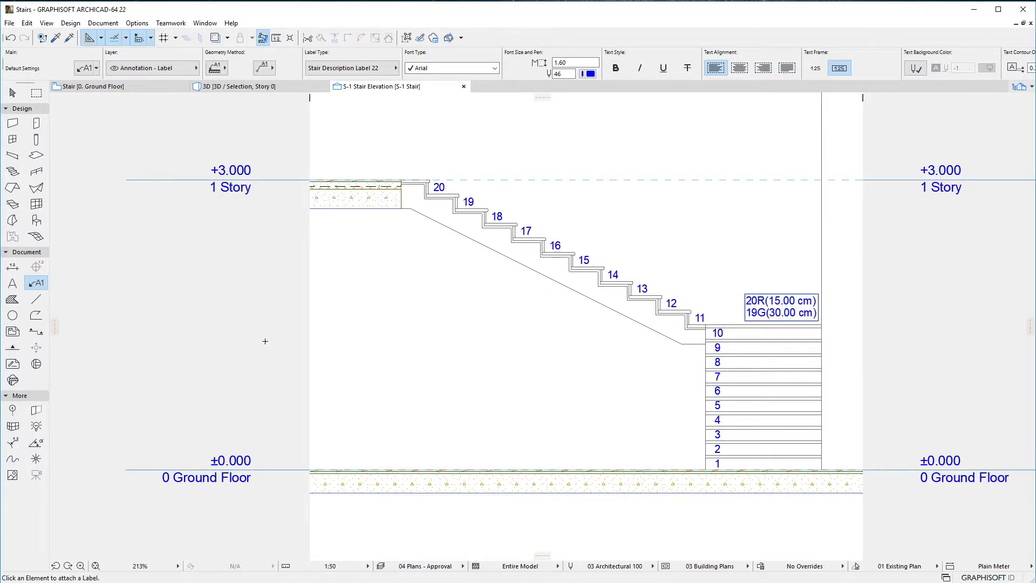
- Make the 'Label - Stair Dimensions' favorite the default label settings
key(ctrl+t)
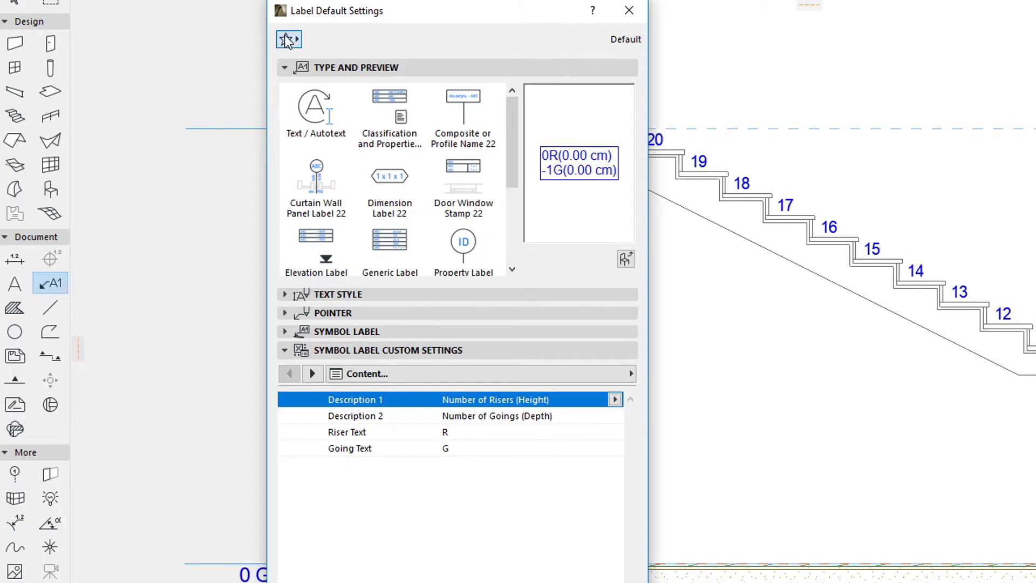
click(287, 40)
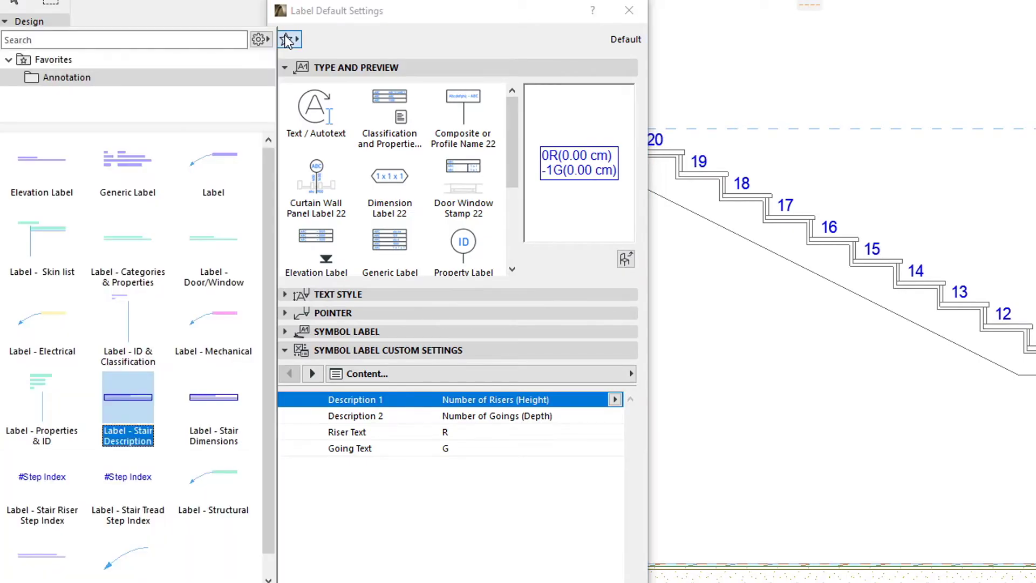
click(212, 398)
double_click(211, 398)
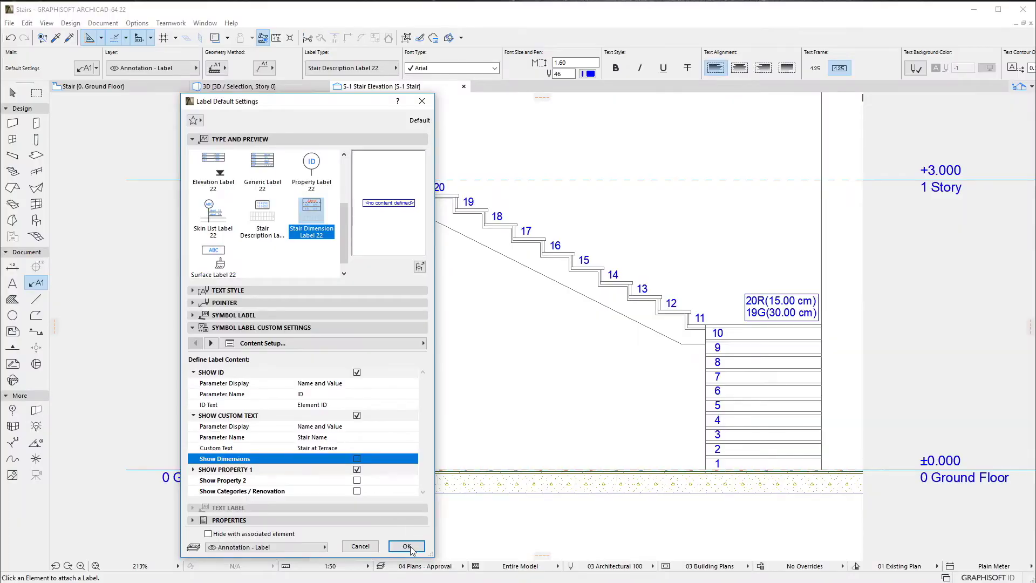
click(410, 548)
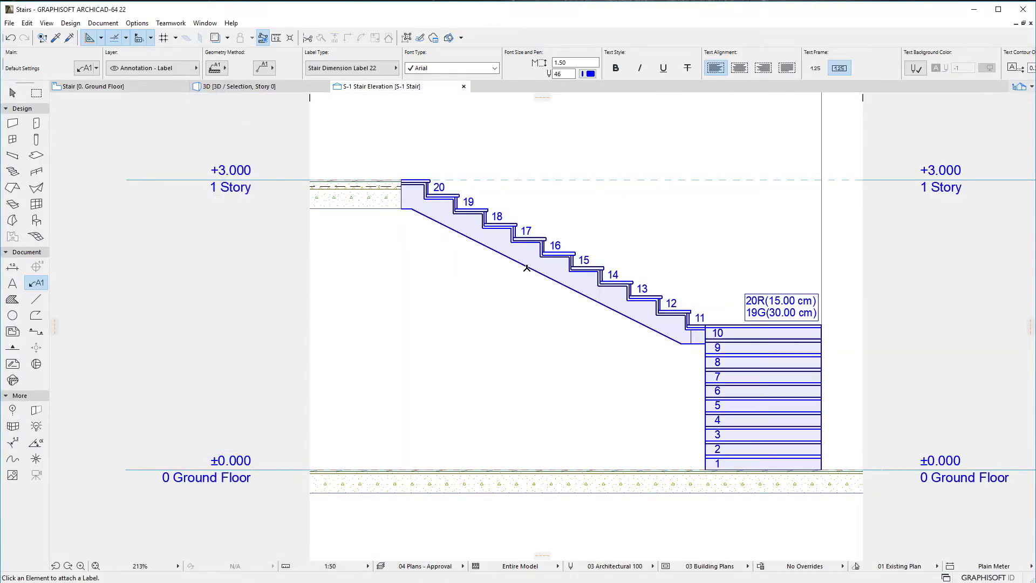
- Attach the stair dimension label to the stair and move it near the top of the elevation
click(526, 268)
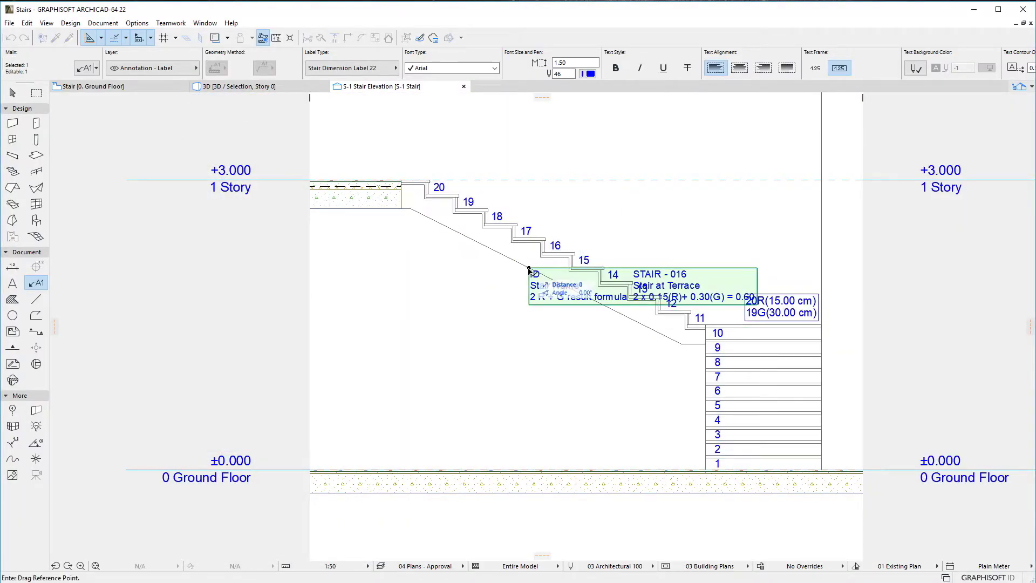
click(529, 269)
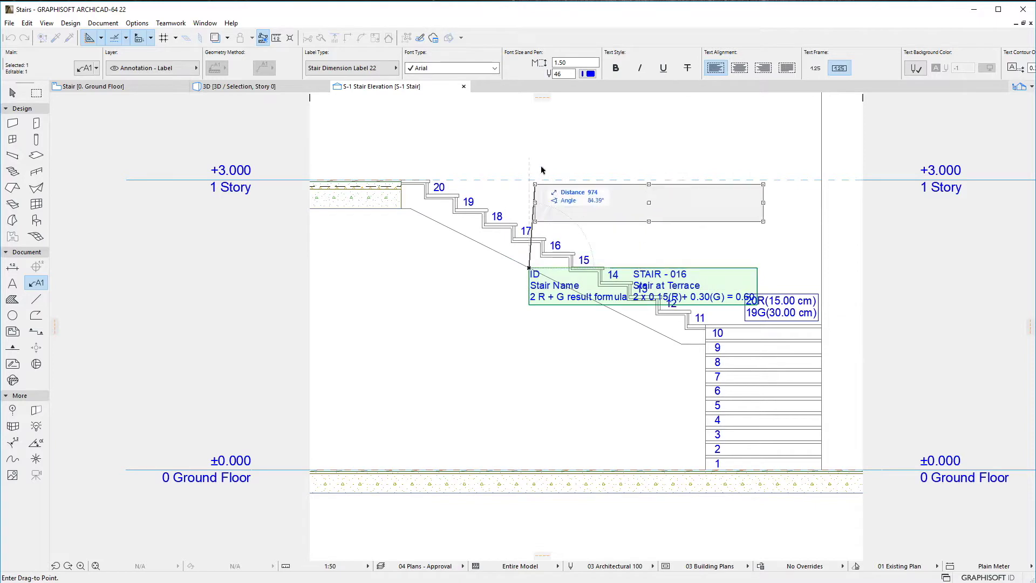
click(587, 106)
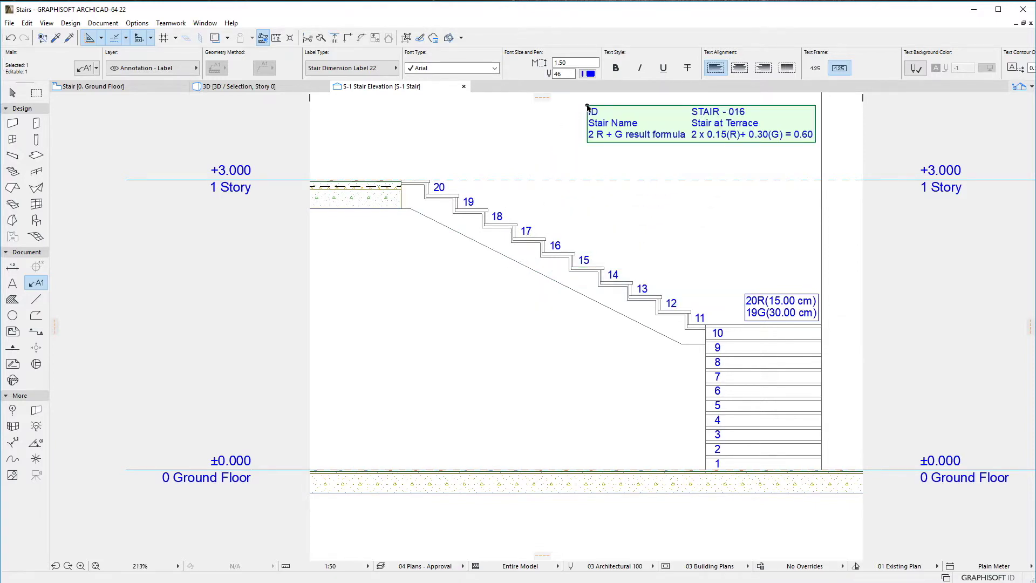
- In the placed label's settings, turn on Show Dimensions in the custom label content
click(86, 69)
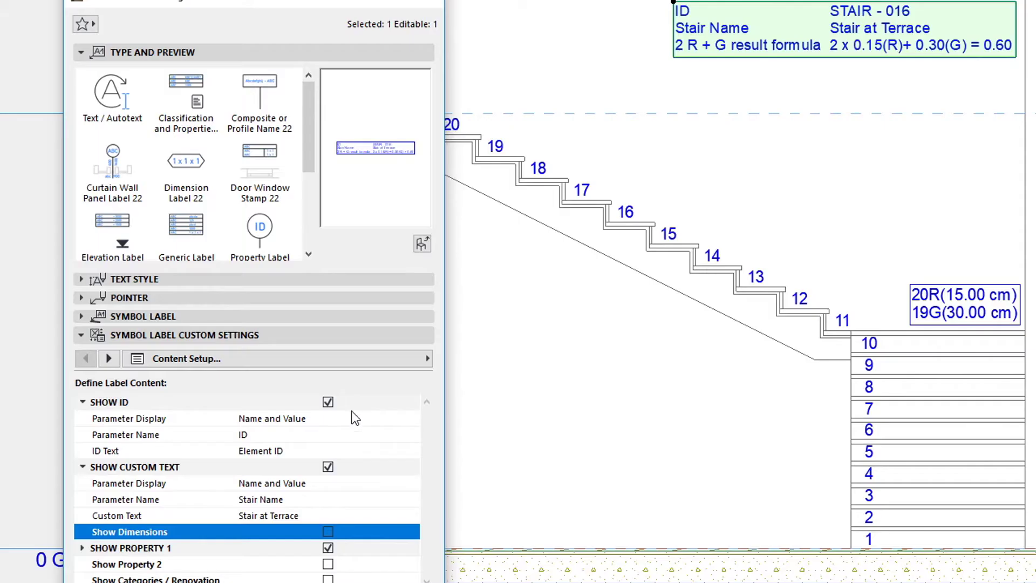
click(279, 404)
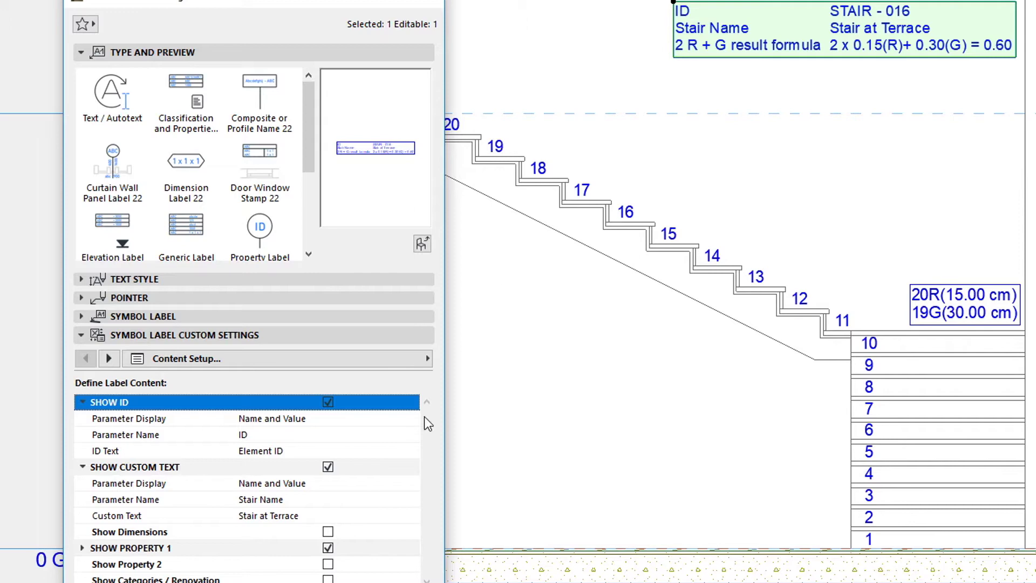
click(373, 473)
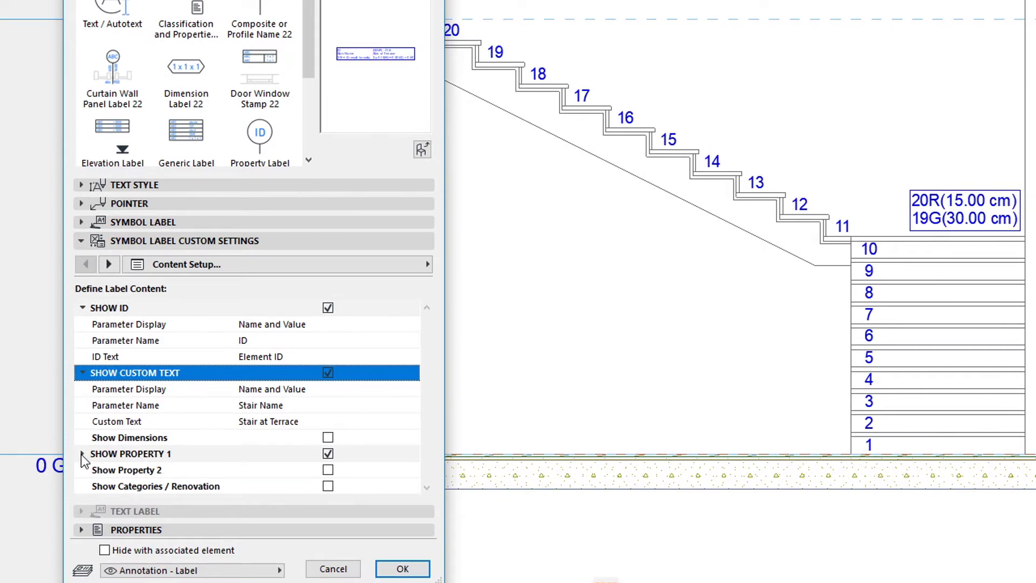
click(82, 453)
click(343, 485)
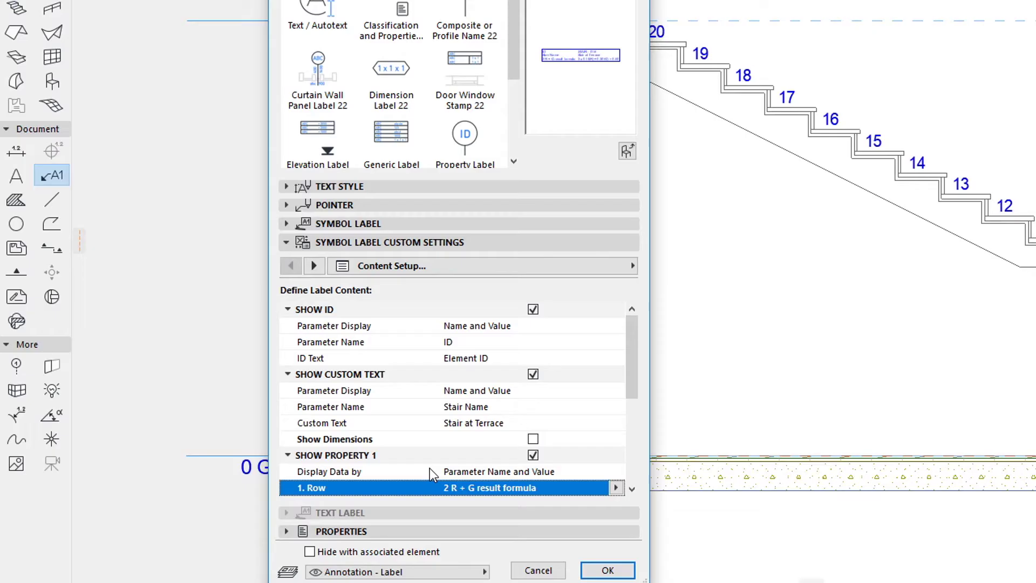
click(356, 459)
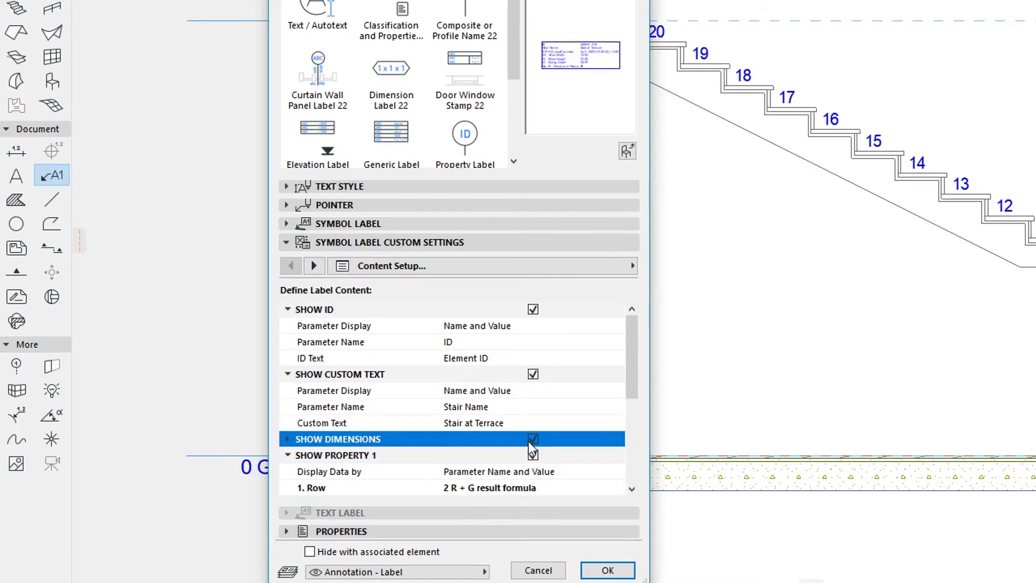
click(288, 438)
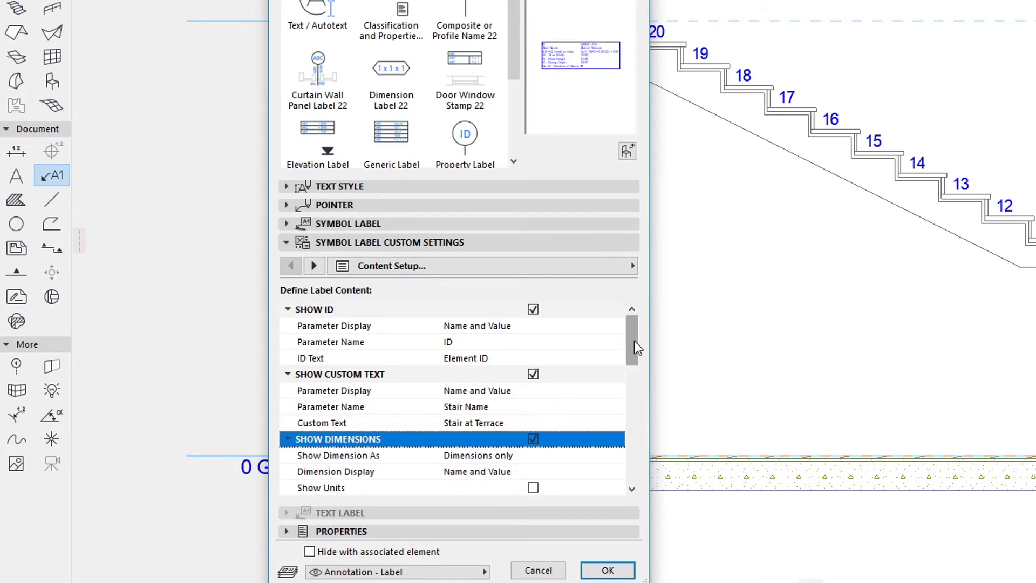
- Set the dimension rows to Stair Width, Riser Height, Going Depth and Number of Risers, and apply
drag(633, 341, 629, 378)
click(571, 327)
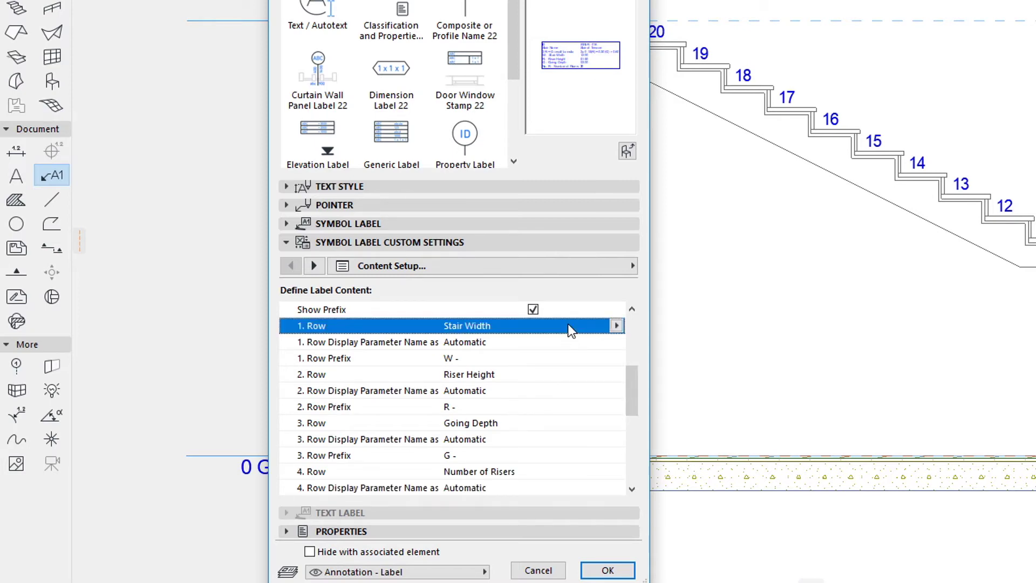
click(563, 376)
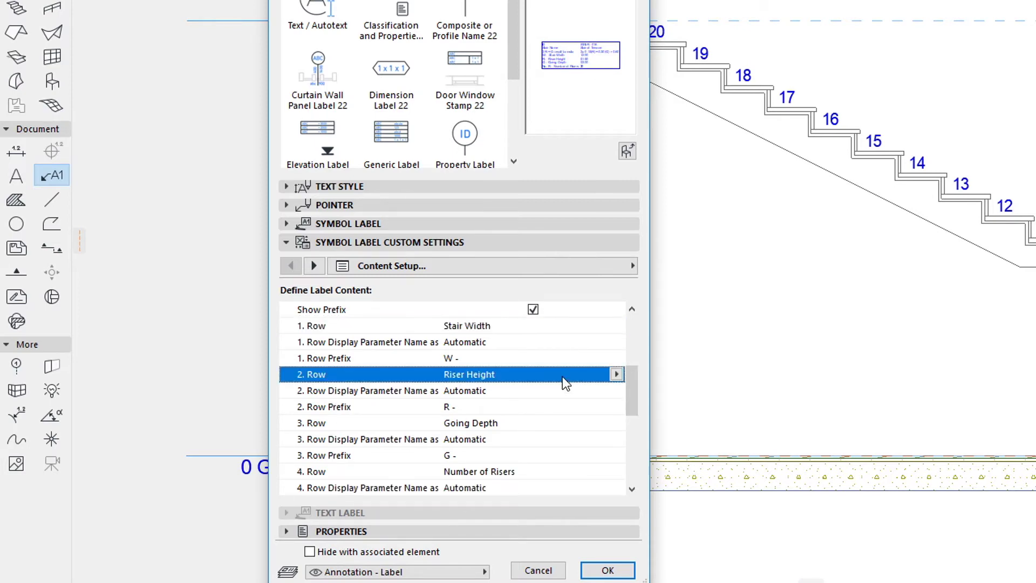
click(567, 424)
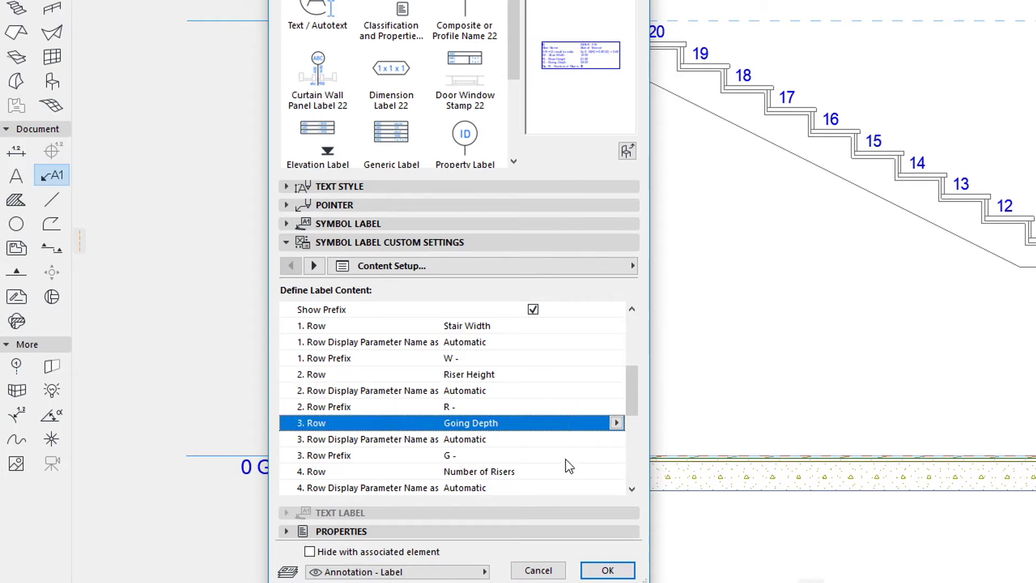
click(571, 473)
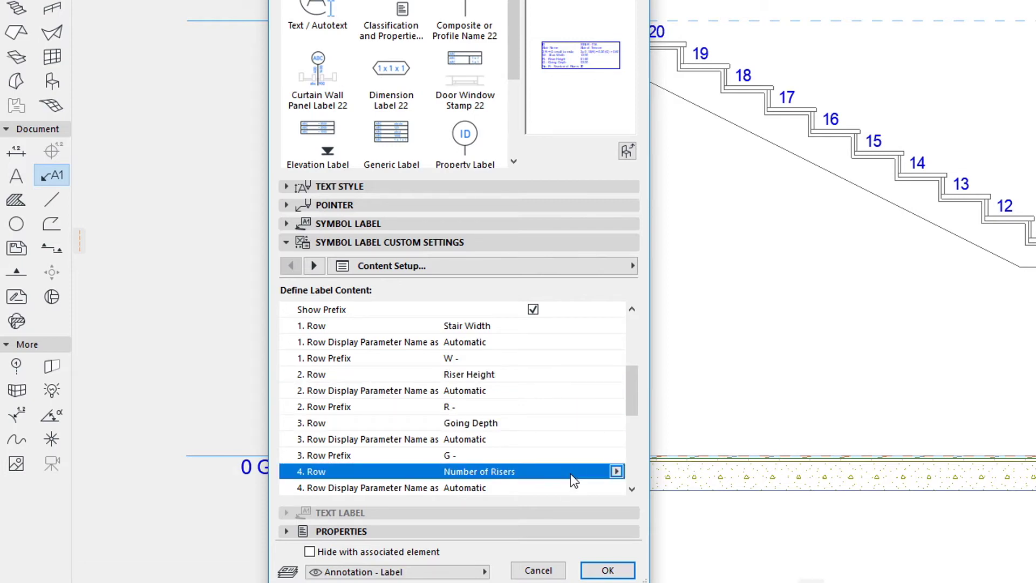
click(607, 570)
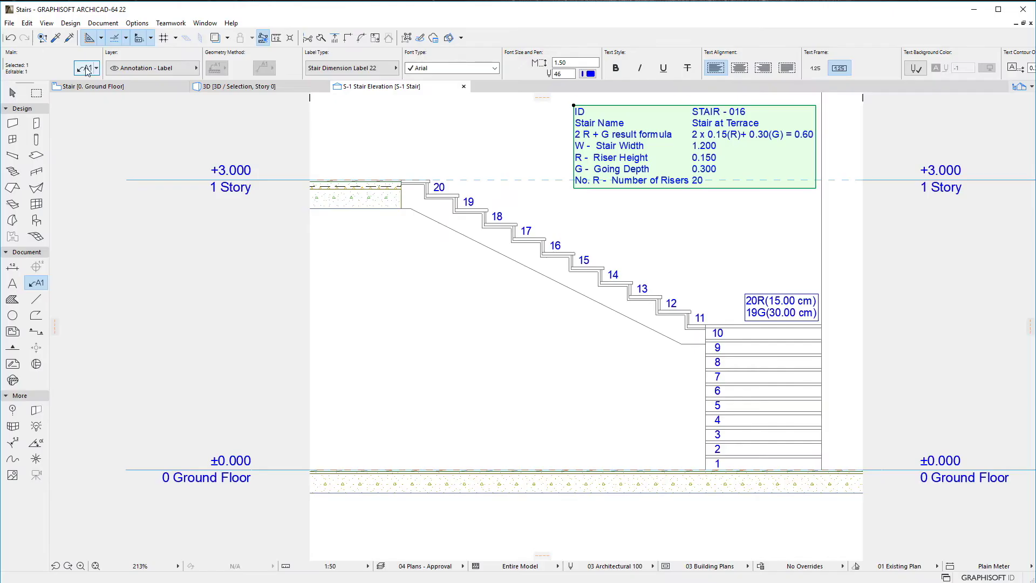
click(86, 71)
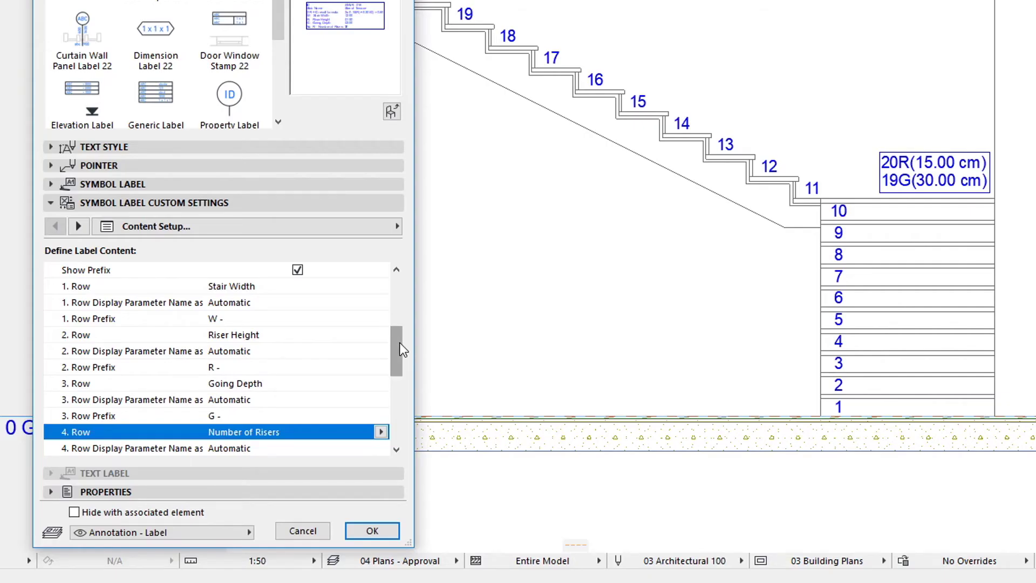
- Set the stair dimension label to show 'Dimensions with Regulation Check' (e.g. 0.150 ≥ 0.120, 0.300 ≥ 0.250)
drag(402, 350, 408, 322)
click(380, 335)
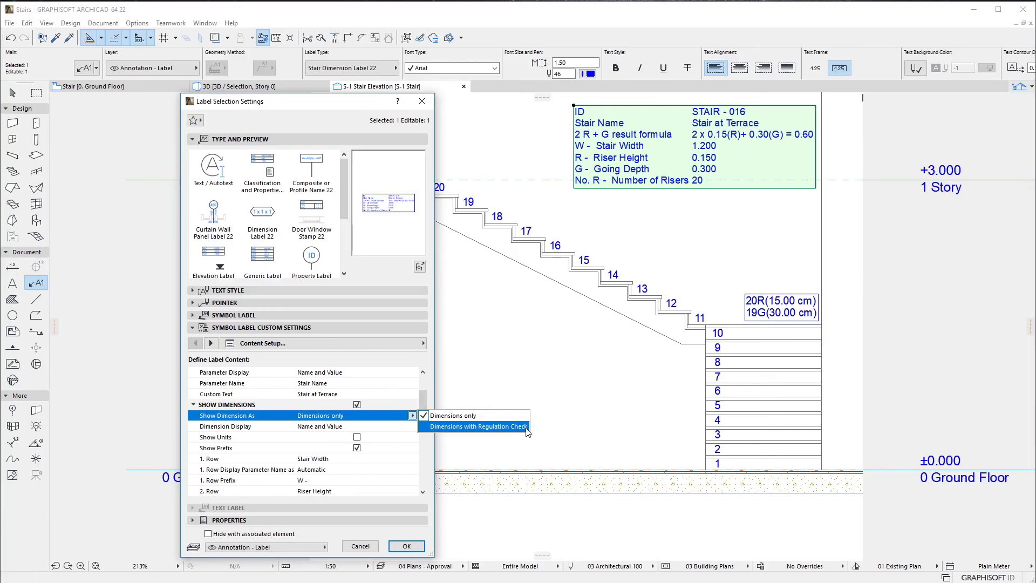
click(527, 426)
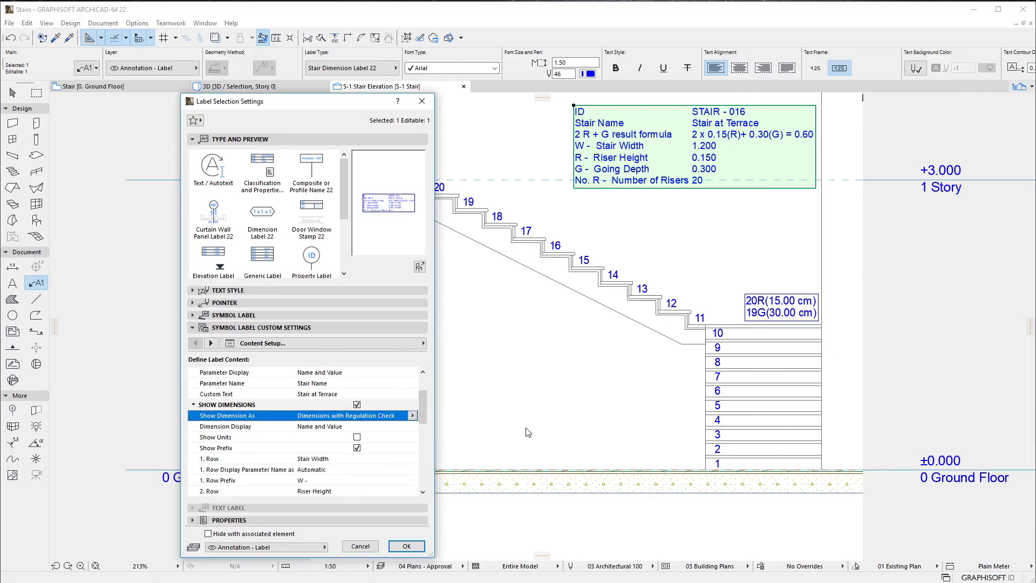
click(406, 546)
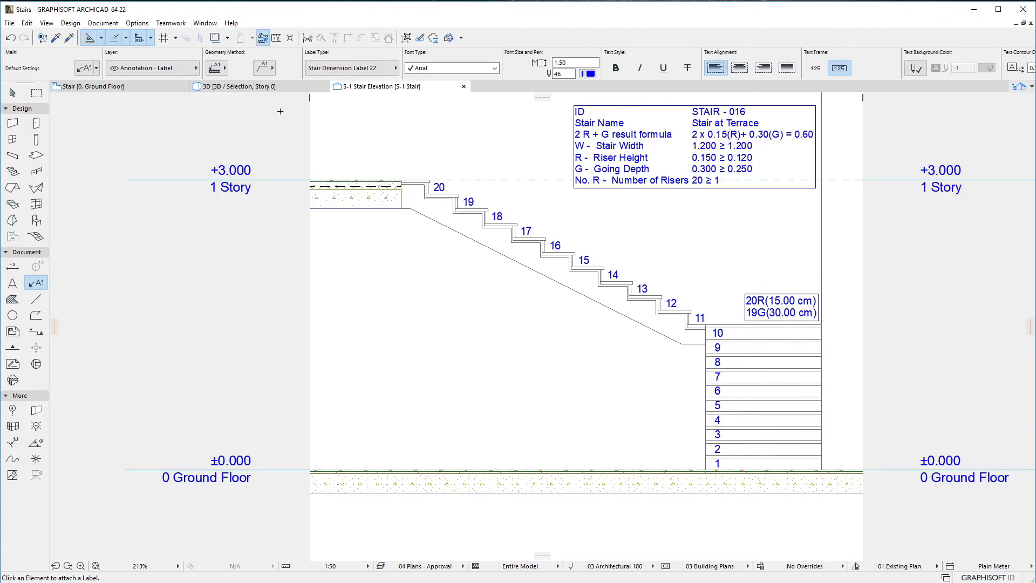
- Switch to the '3D / Selection, Story 0' view of the stair between the brick walls
click(294, 89)
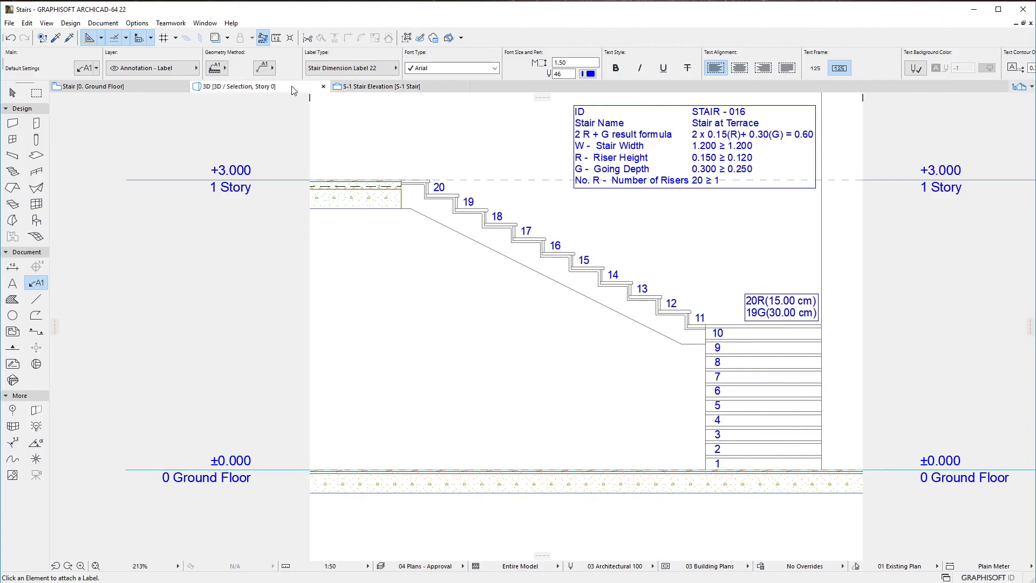